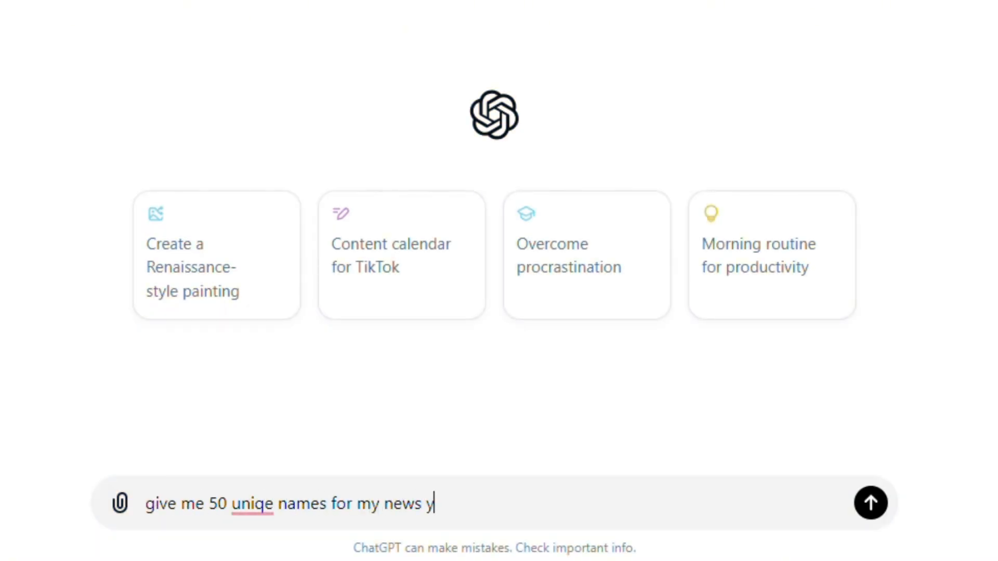
# - Ask ChatGPT for 50 unique names for a news YouTube channel and pick Insight Pulse from the list
pyautogui.press('BackSpace')
pyautogui.write('annel')
pyautogui.press('Return')
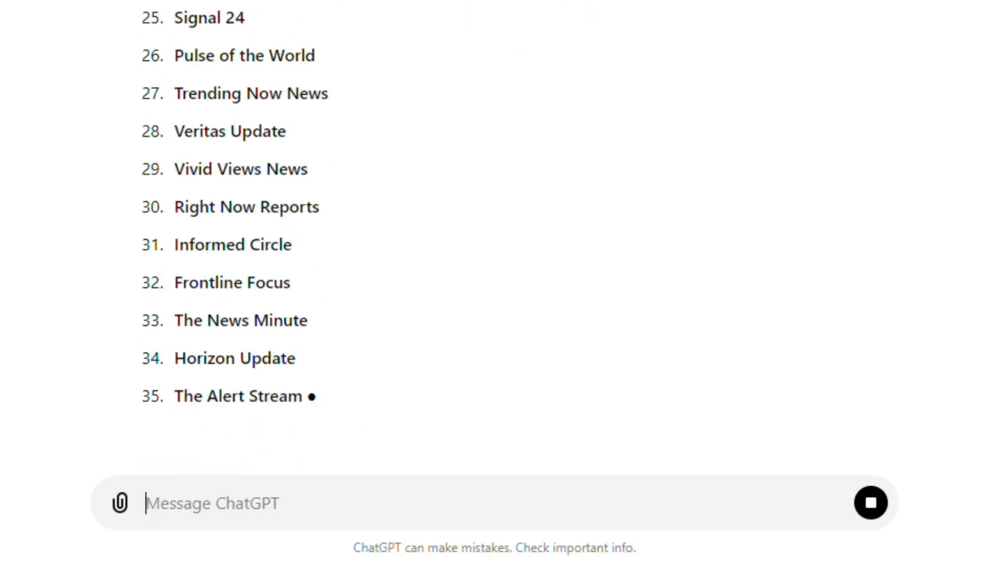
pyautogui.scroll(5, 183, 127)
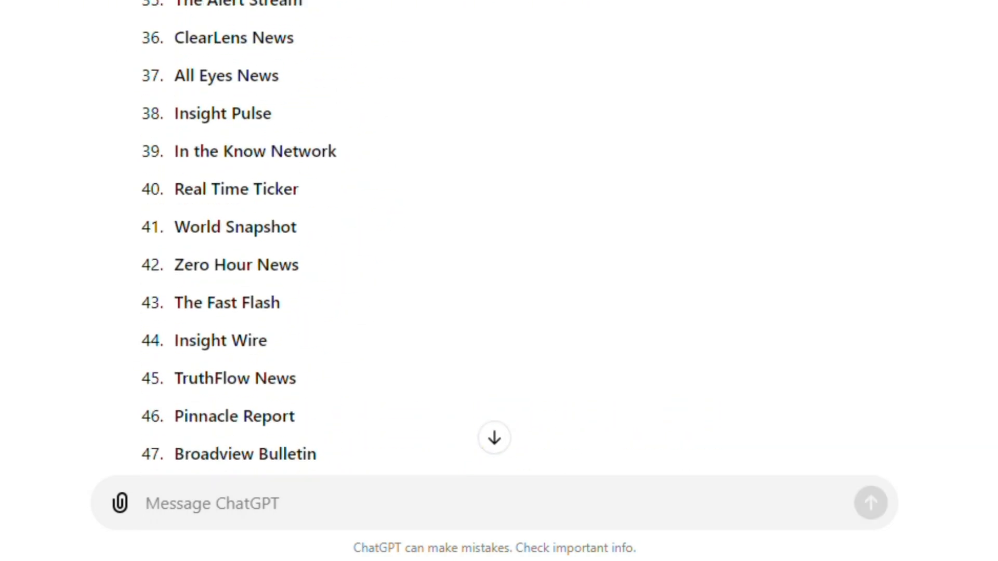
pyautogui.moveTo(175, 127); pyautogui.dragTo(182, 128)
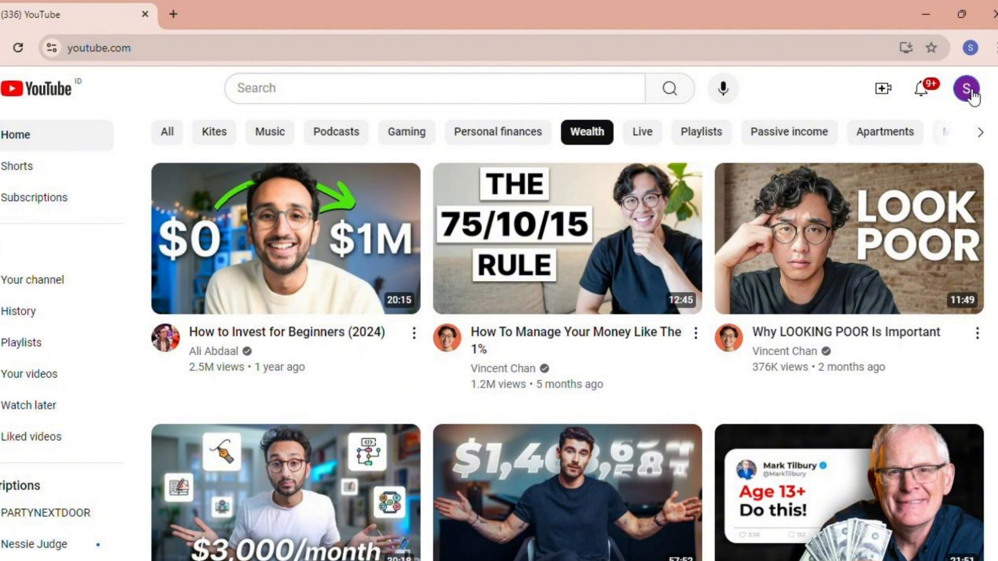
# - Create a new YouTube channel named Insight Pulse from the account's list of all channels, accepting the new Google Account notice
pyautogui.click(968, 93)
pyautogui.click(897, 208)
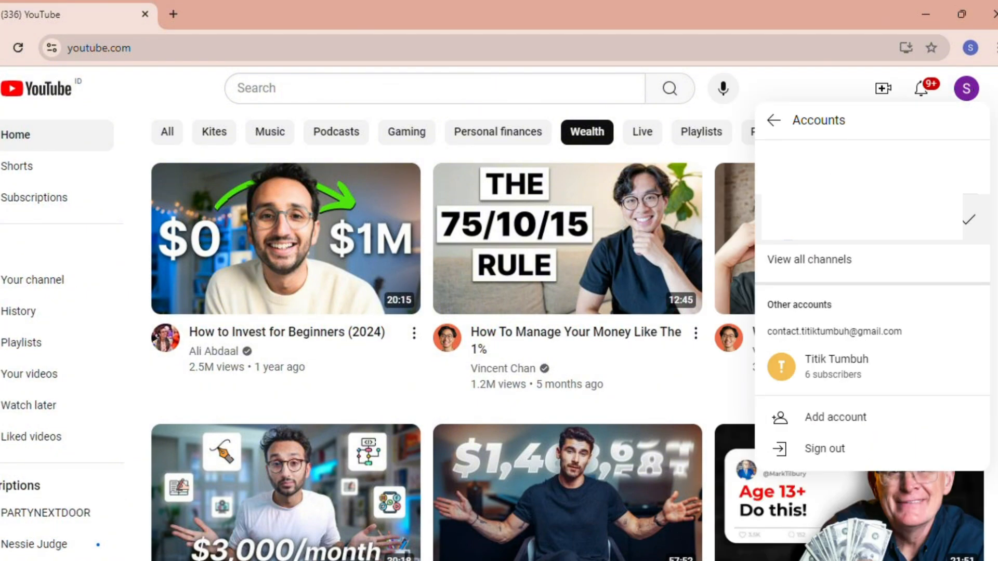
pyautogui.click(870, 260)
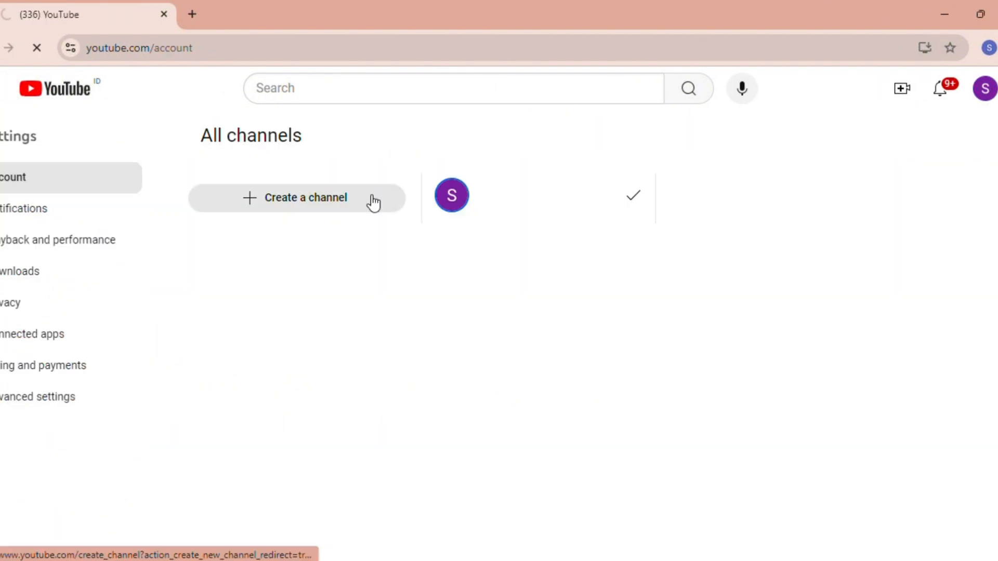
pyautogui.click(373, 202)
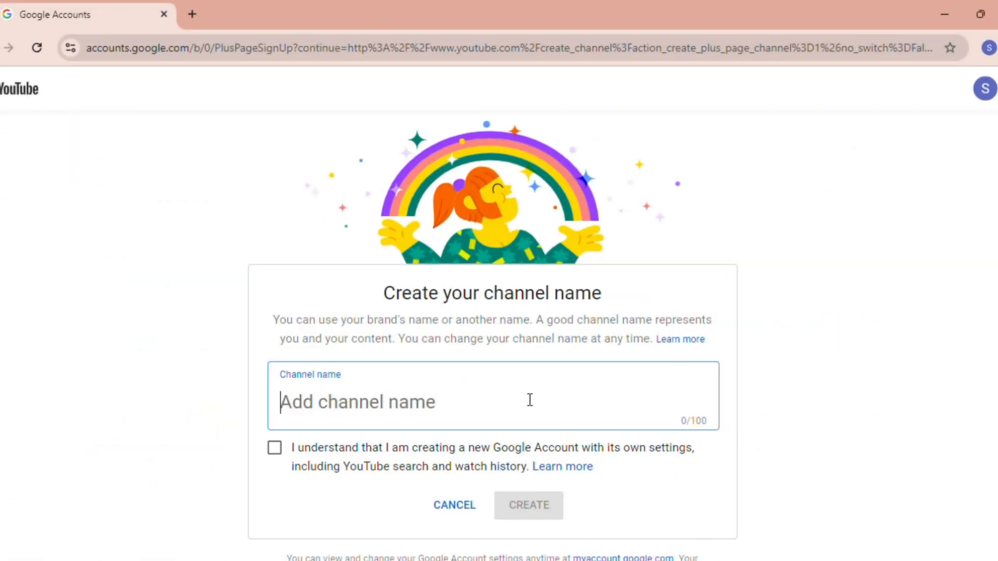
pyautogui.scroll(-1, 529, 400)
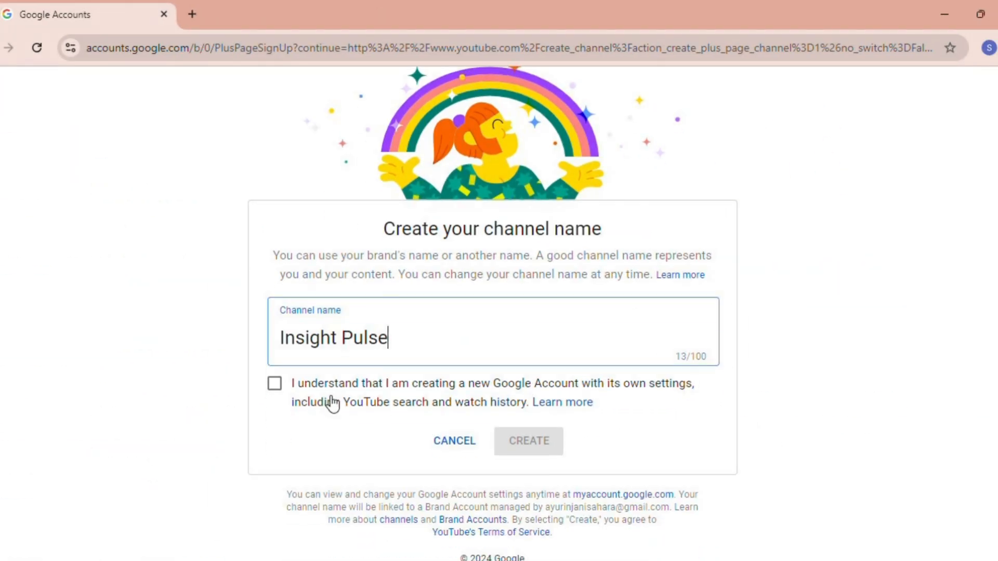
pyautogui.click(274, 384)
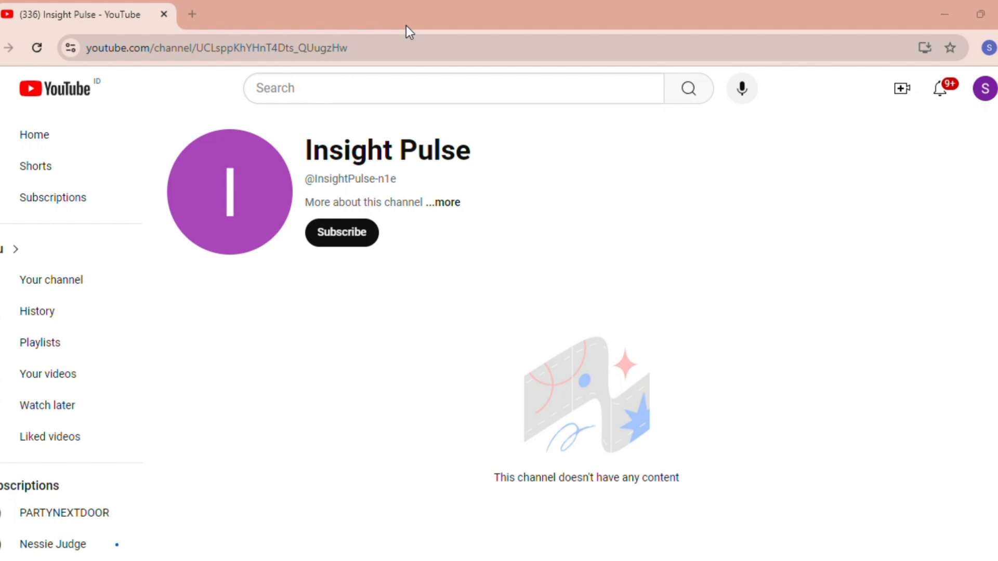
# - Switch YouTube to the new Insight Pulse channel account
pyautogui.click(981, 94)
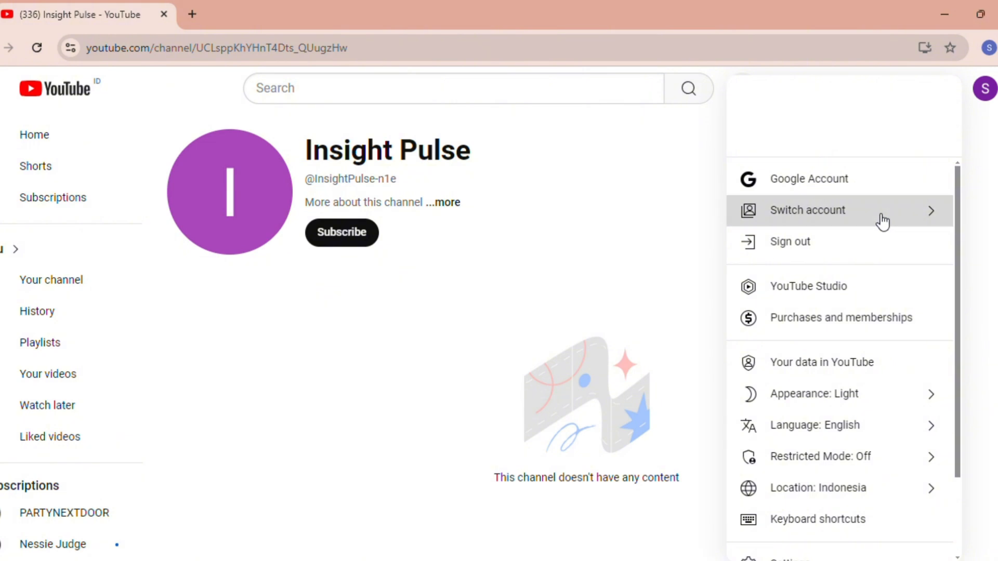
pyautogui.click(882, 223)
pyautogui.click(880, 263)
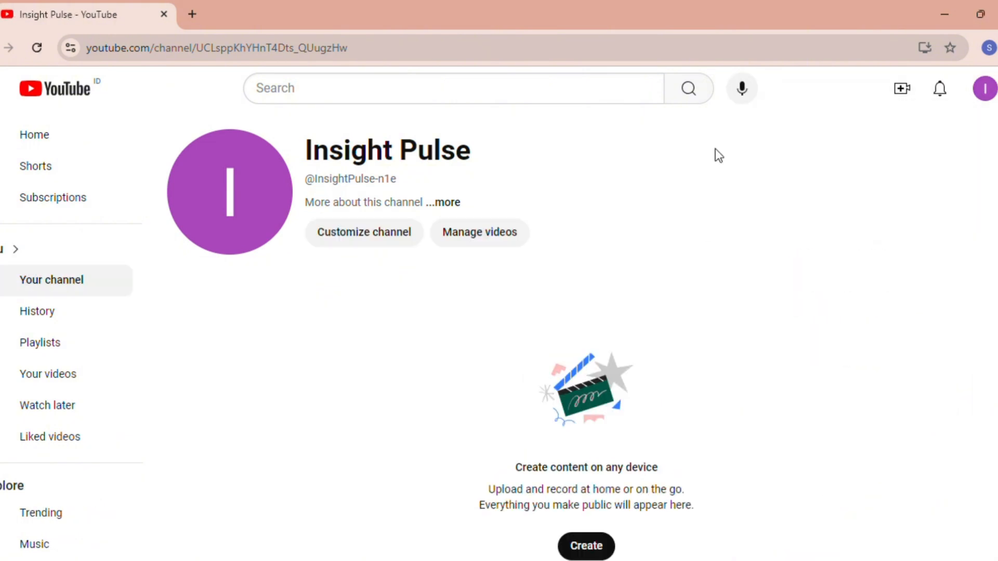
# - Open the channel's customization in YouTube Studio and enter the description "Get the latest news around the world"
pyautogui.click(383, 235)
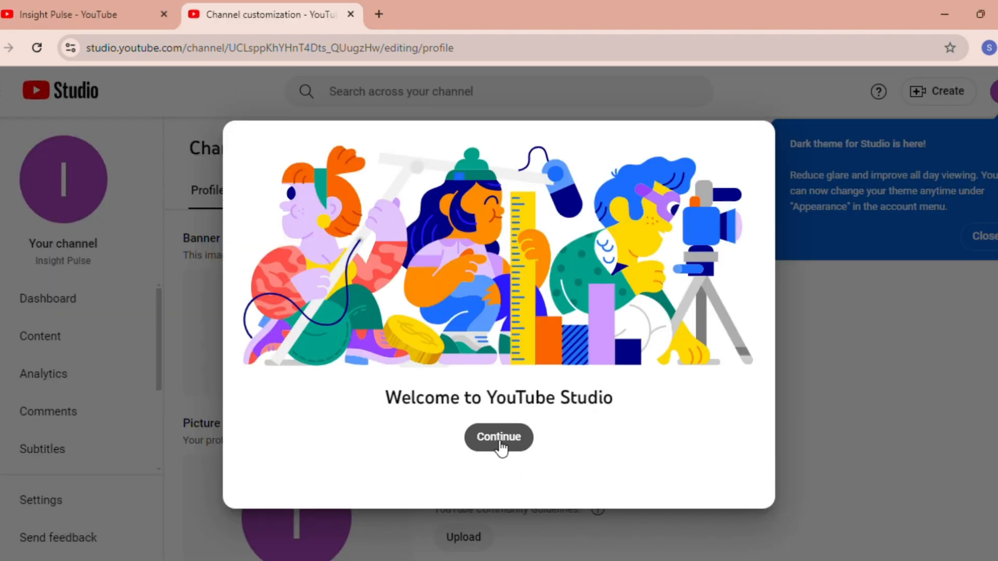
pyautogui.click(499, 439)
pyautogui.scroll(-8, 502, 446)
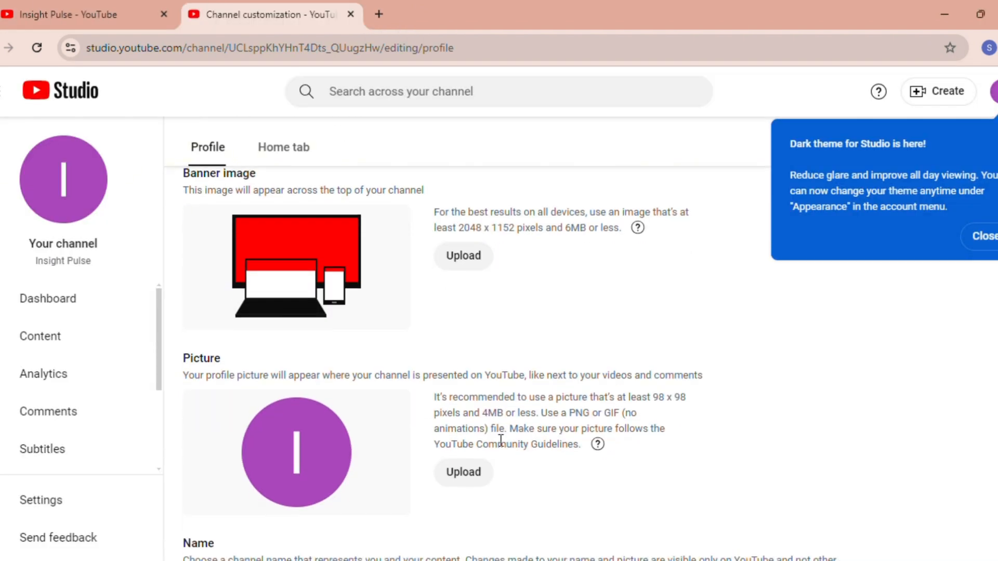
pyautogui.click(544, 388)
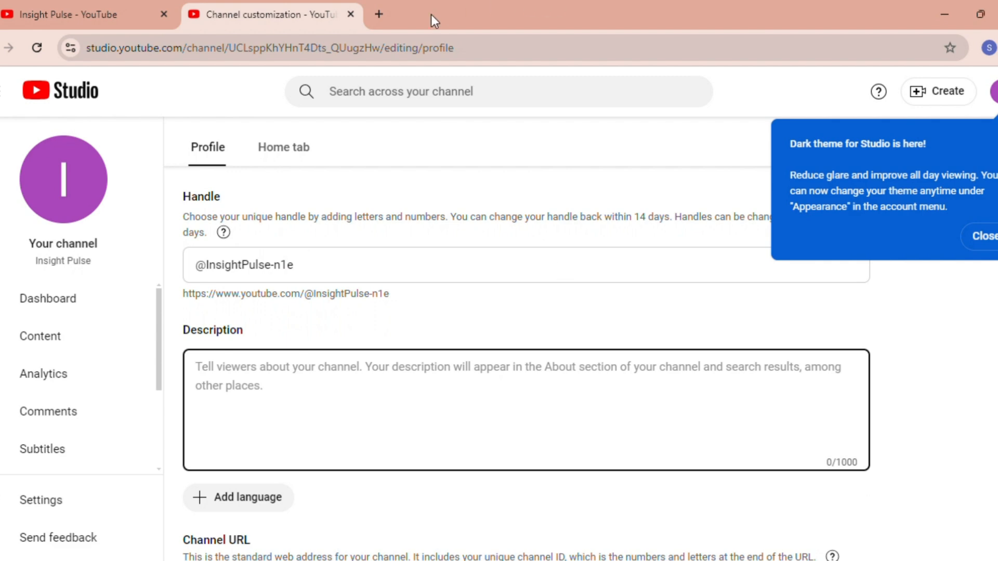
pyautogui.click(359, 385)
pyautogui.write('Ge')
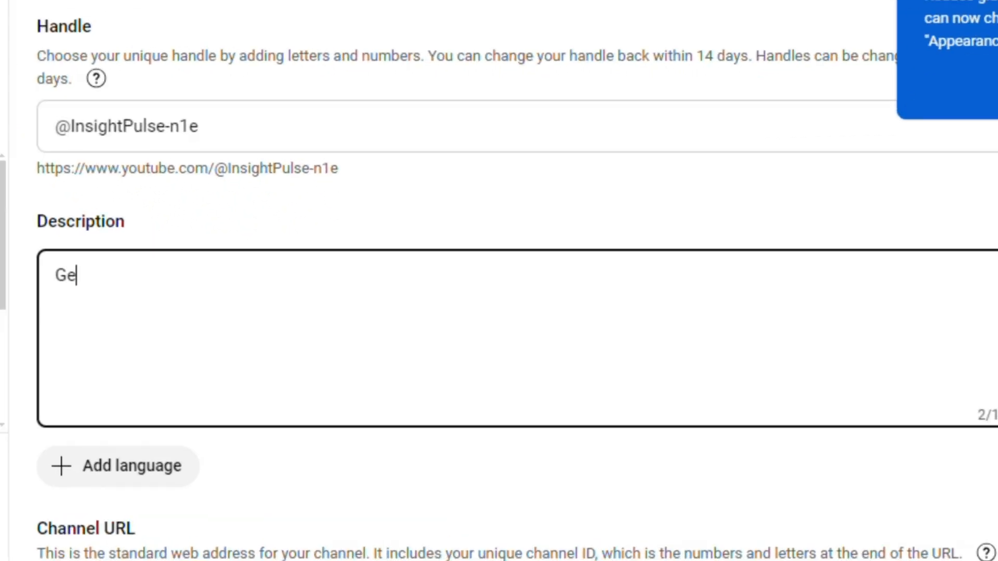
pyautogui.write('t the latest news around the world')
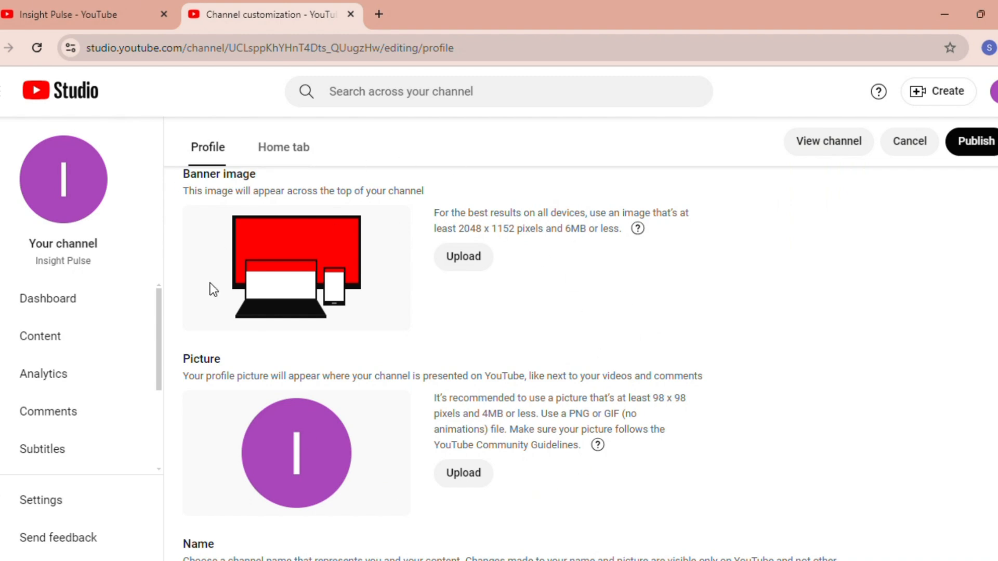
pyautogui.scroll(1, 228, 296)
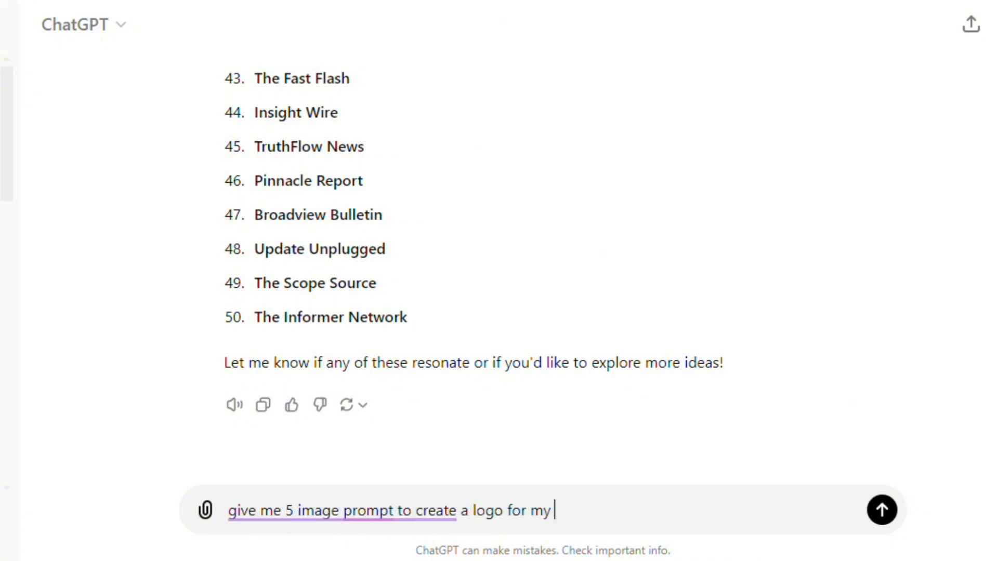
# - Ask ChatGPT for 5 image prompts for a news YouTube channel logo and submit the Modern Globe News Logo prompt to Copilot
pyautogui.press('Return')
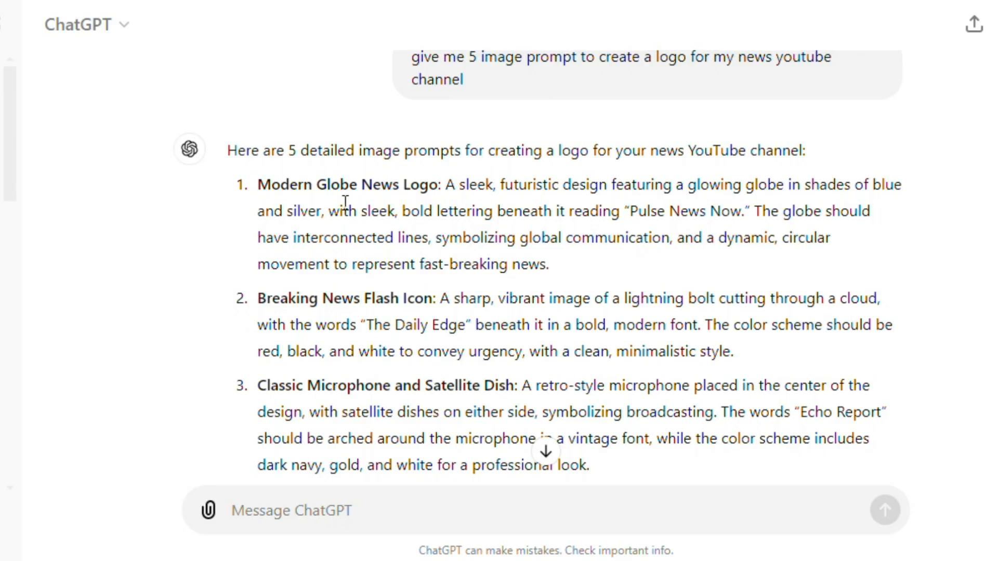
pyautogui.moveTo(448, 185); pyautogui.dragTo(582, 263)
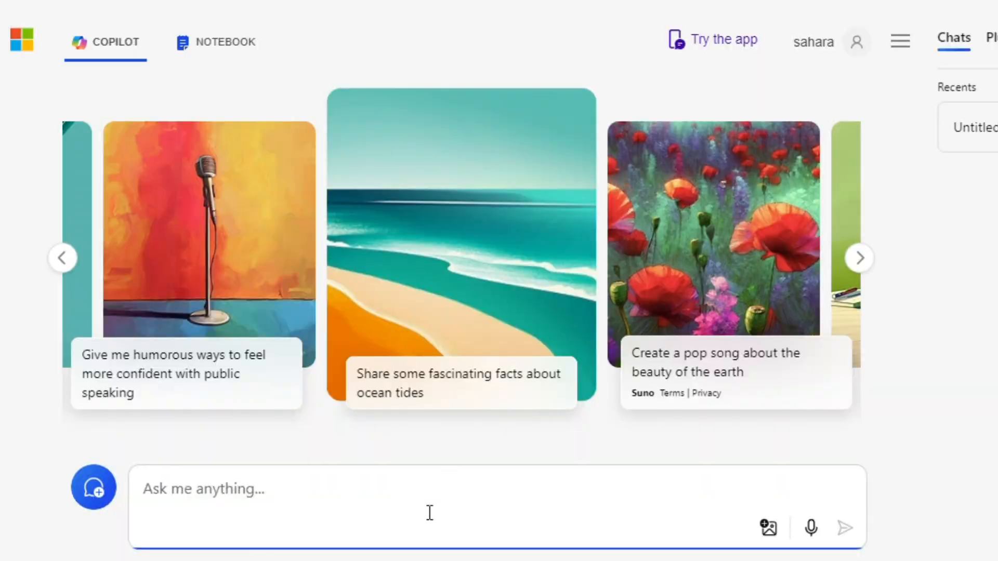
pyautogui.write('A sleek, futuristic design featuring a glowing globe in shades of blue and silver, with sleek, bold lettering beneath it reading "Pulse News Now." The globe should have interconnected lines, symbolizing global communication, and a dynamic, circular movement to represent fast-breaking news.')
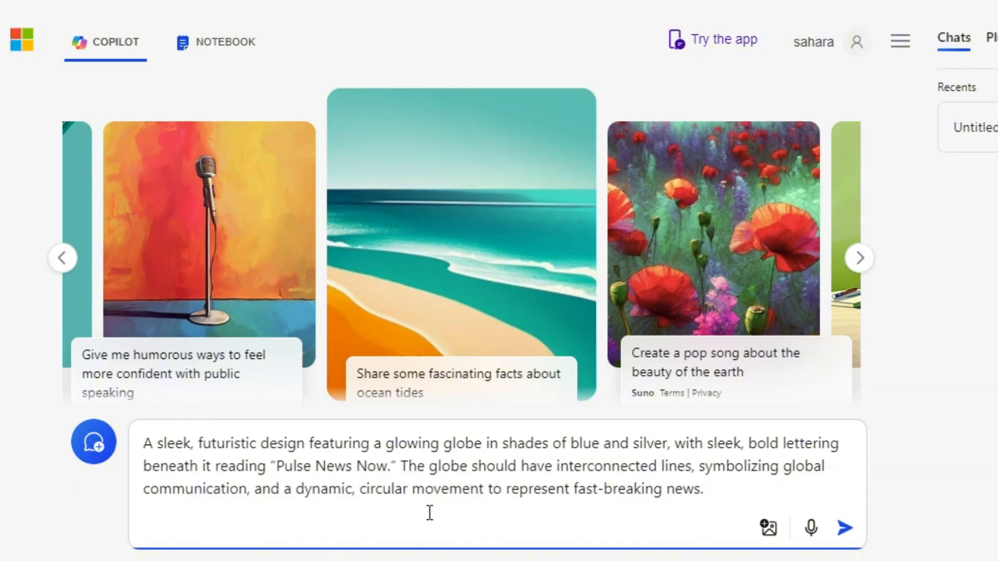
pyautogui.press('Return')
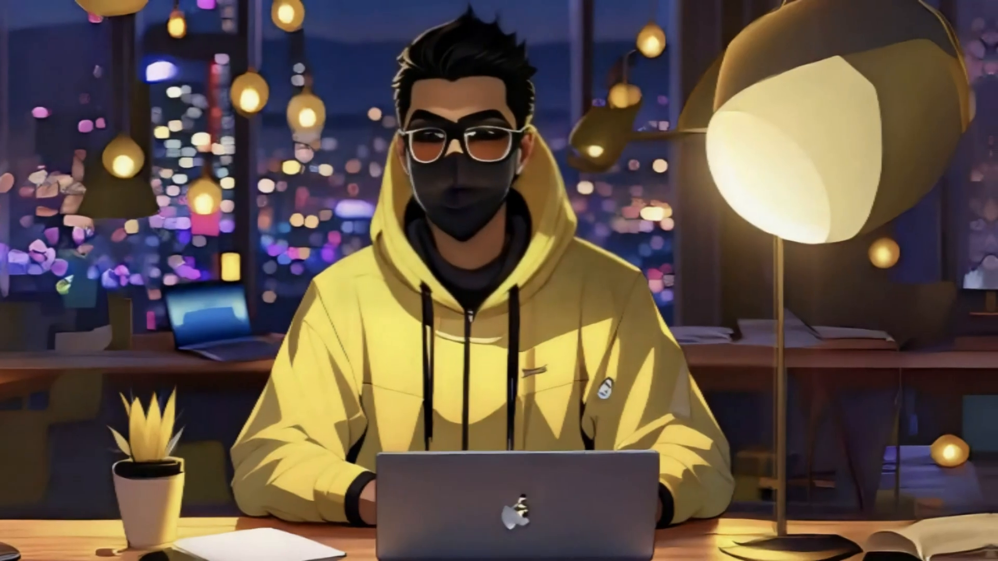
# - Generate a logo in Copilot from ChatGPT's Breaking News Flash Icon prompt and download the lightning-bolt cloud image
pyautogui.moveTo(437, 298); pyautogui.dragTo(754, 361)
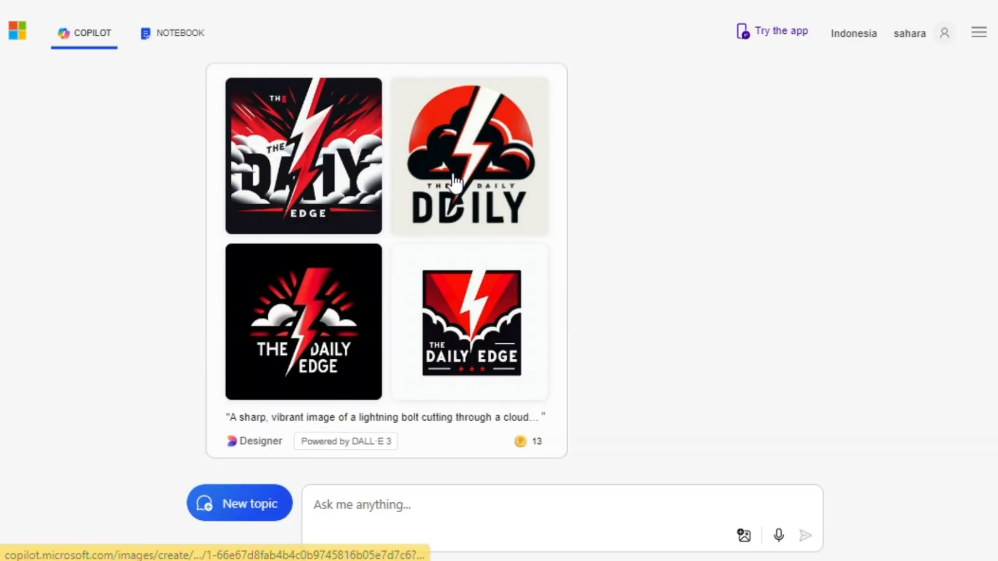
pyautogui.click(455, 182)
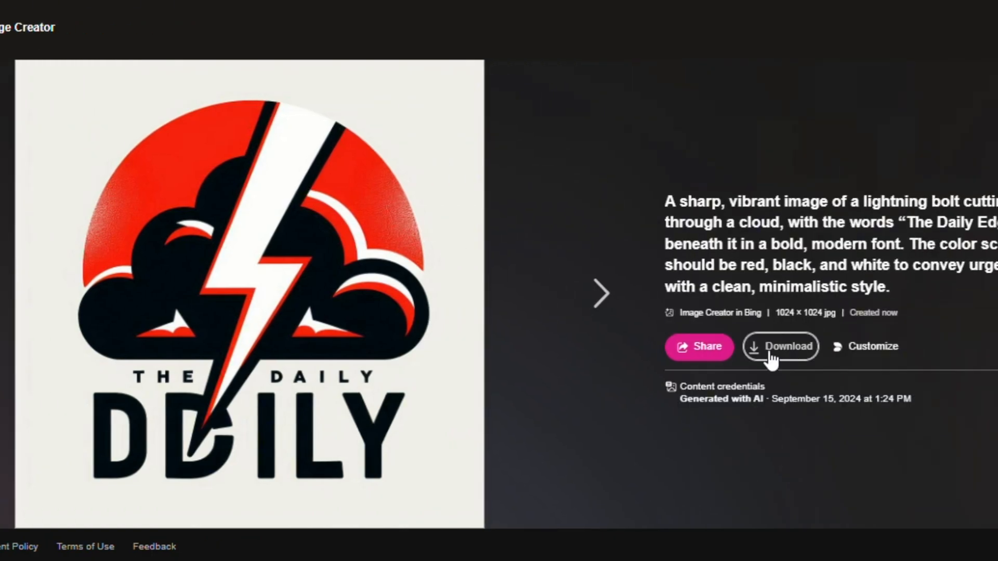
pyautogui.click(771, 357)
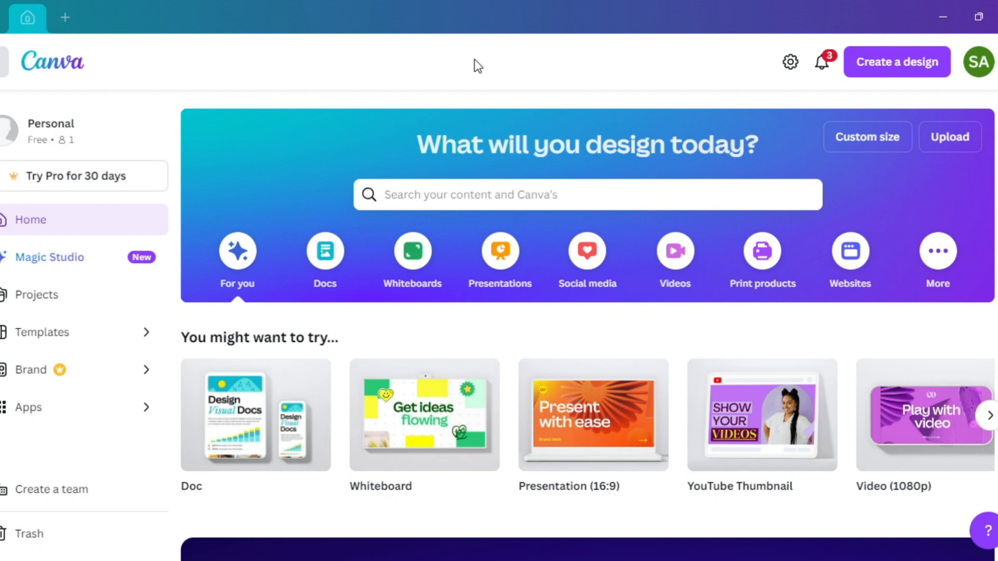
# - Switch to Canva and create a new design of the Youtube Banner type
pyautogui.click(882, 61)
pyautogui.write('youtub')
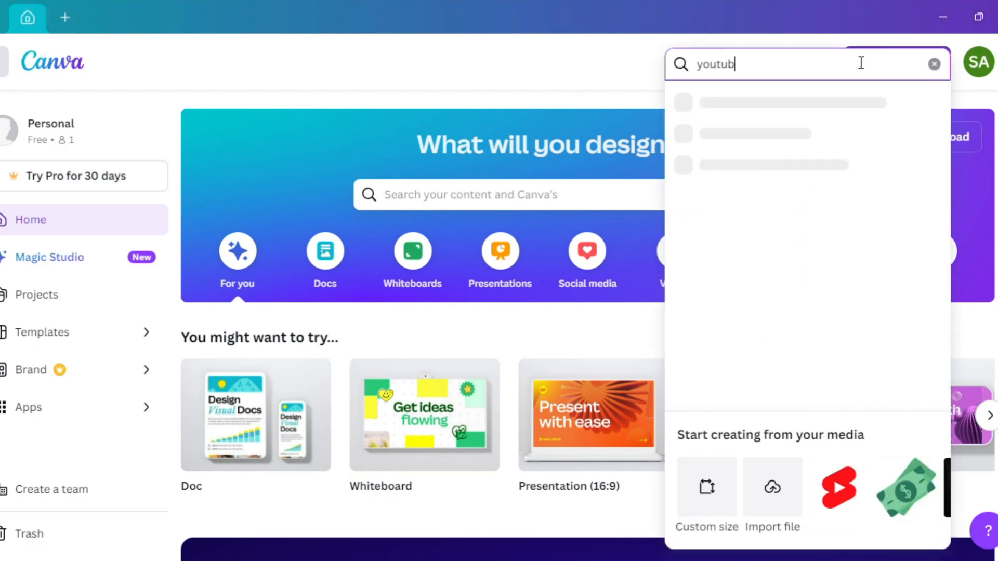
pyautogui.write('e banner')
pyautogui.click(862, 104)
# - Apply the Black and White Simple Minimalist Futuristic Gaming YouTube Banner template and download the finished INSIGHT PULSE banner
pyautogui.scroll(-5, 183, 474)
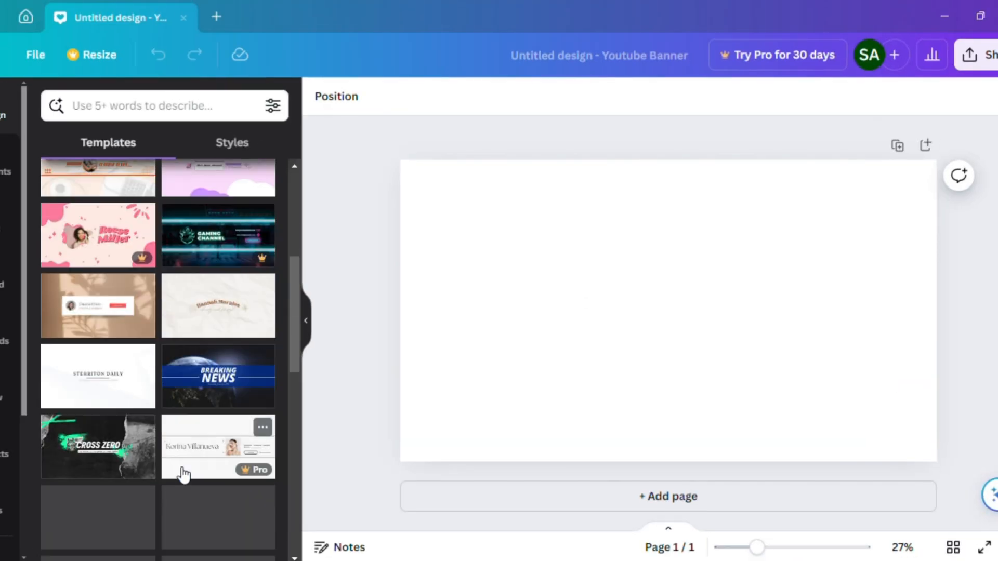
pyautogui.scroll(-4, 182, 474)
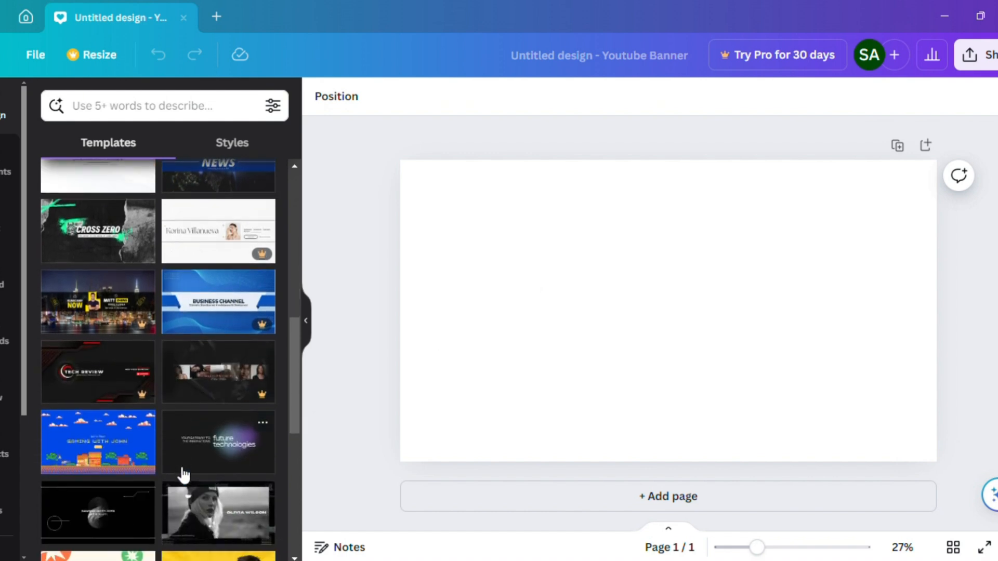
pyautogui.scroll(-4, 183, 474)
pyautogui.click(183, 474)
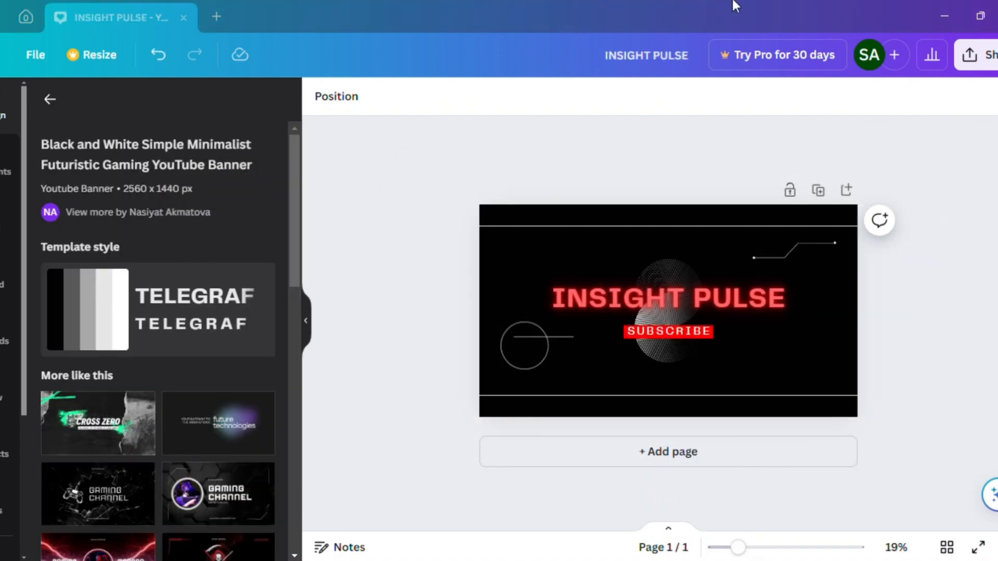
pyautogui.click(994, 52)
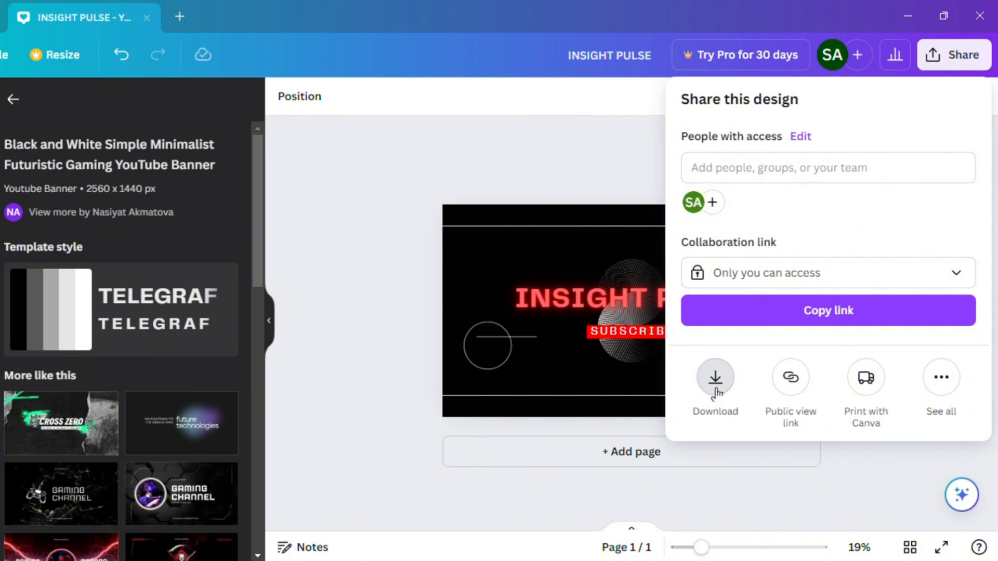
pyautogui.click(716, 391)
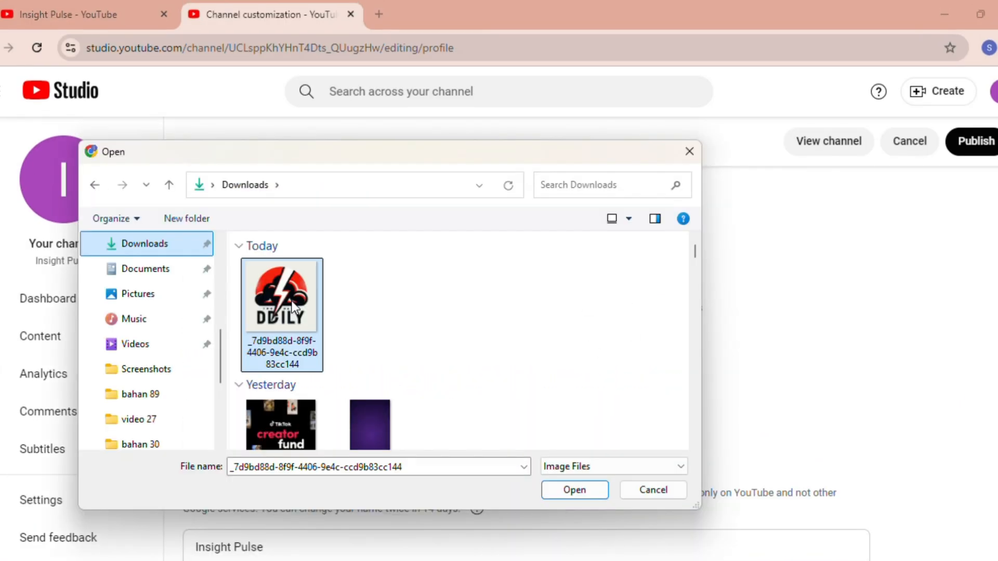
# - Publish the Insight Pulse banner and the lightning-bolt logo as the channel's banner image and profile picture, and open the channel page
pyautogui.doubleClick(291, 301)
pyautogui.scroll(-2, 289, 307)
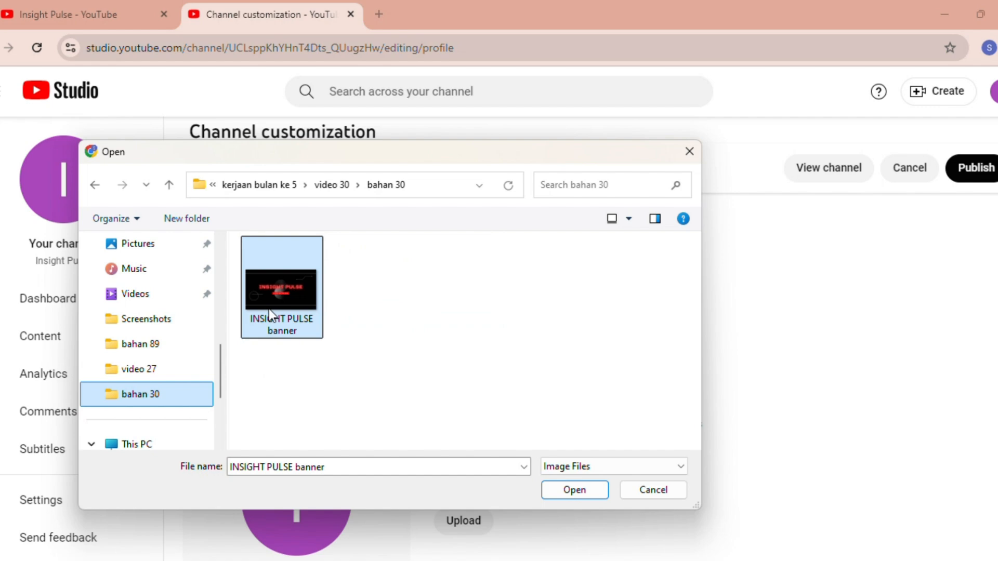
pyautogui.doubleClick(270, 309)
pyautogui.click(847, 499)
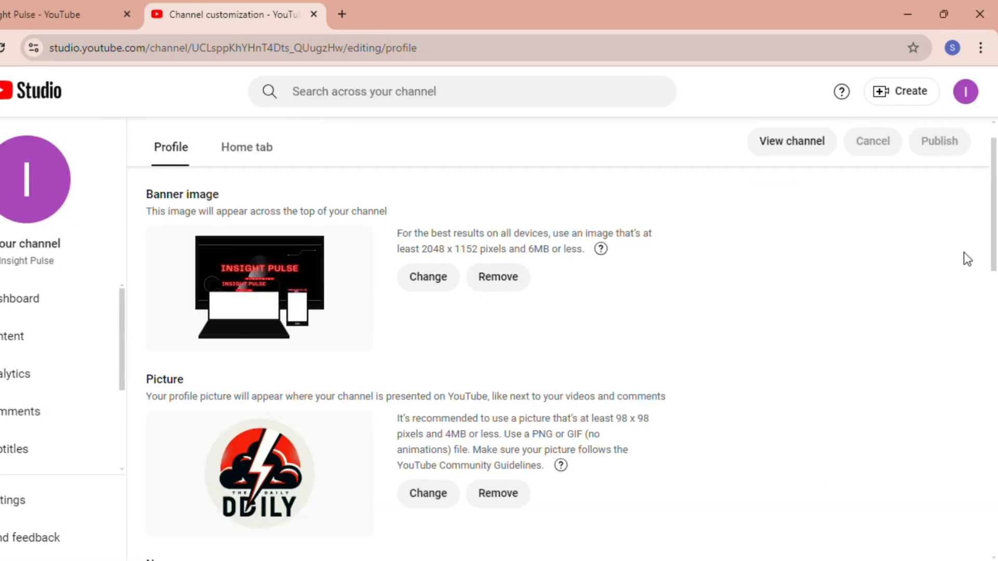
pyautogui.click(792, 140)
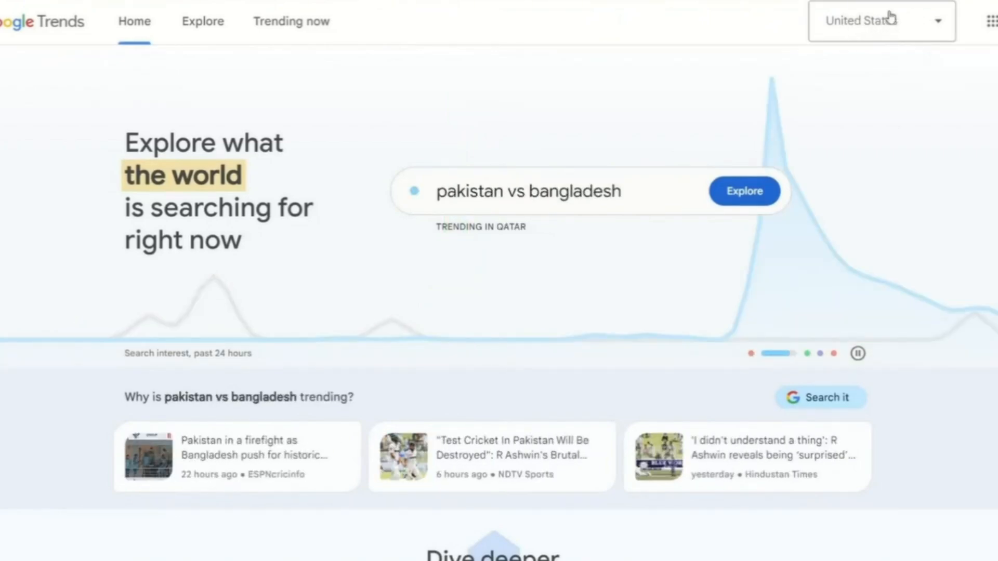
# - Switch to Google Trends and look through the searches trending now in the United States
pyautogui.click(301, 23)
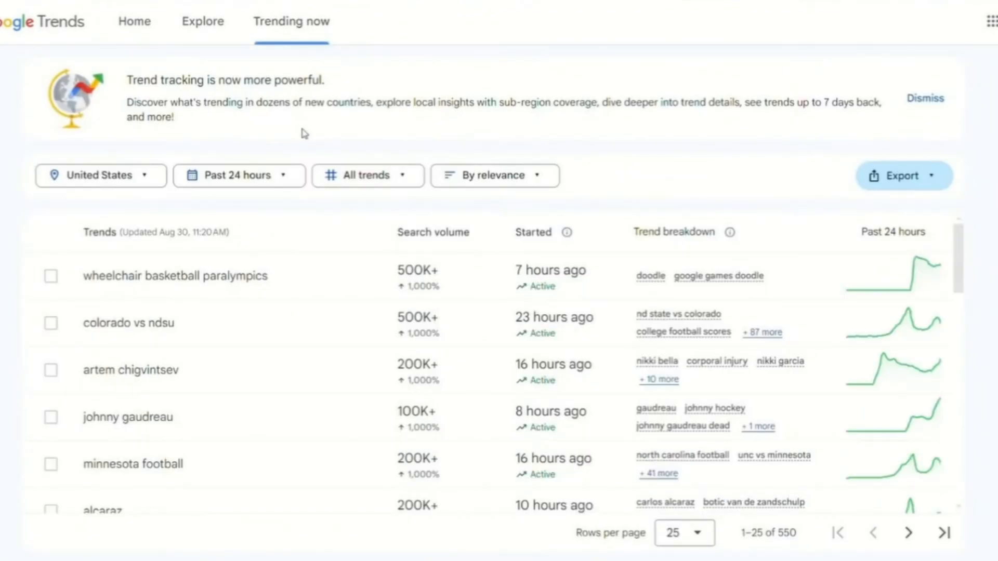
pyautogui.scroll(-2, 316, 139)
pyautogui.scroll(2, 314, 145)
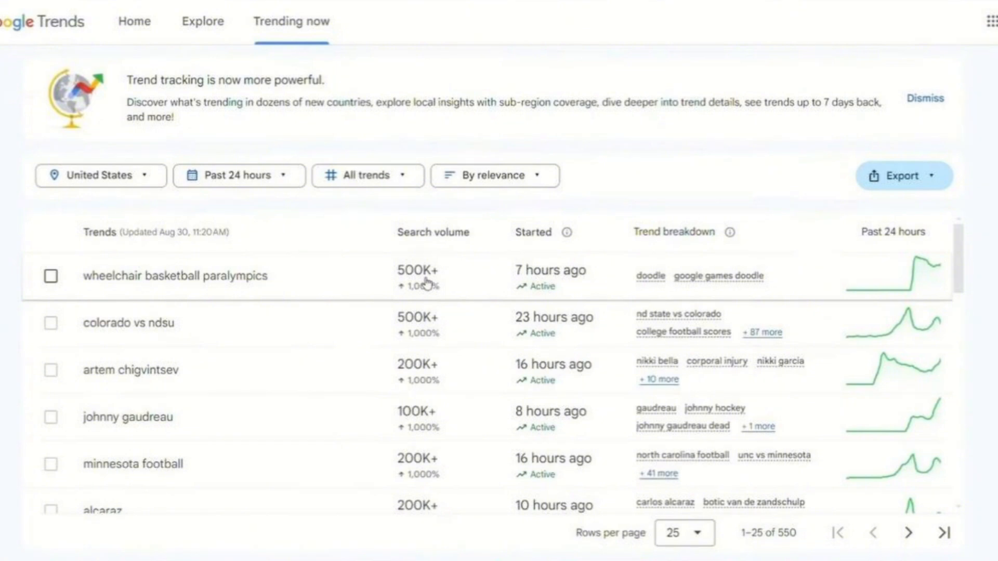
# - Set the Trending now region to India and look through the country's trending searches
pyautogui.click(101, 175)
pyautogui.scroll(-12, 160, 383)
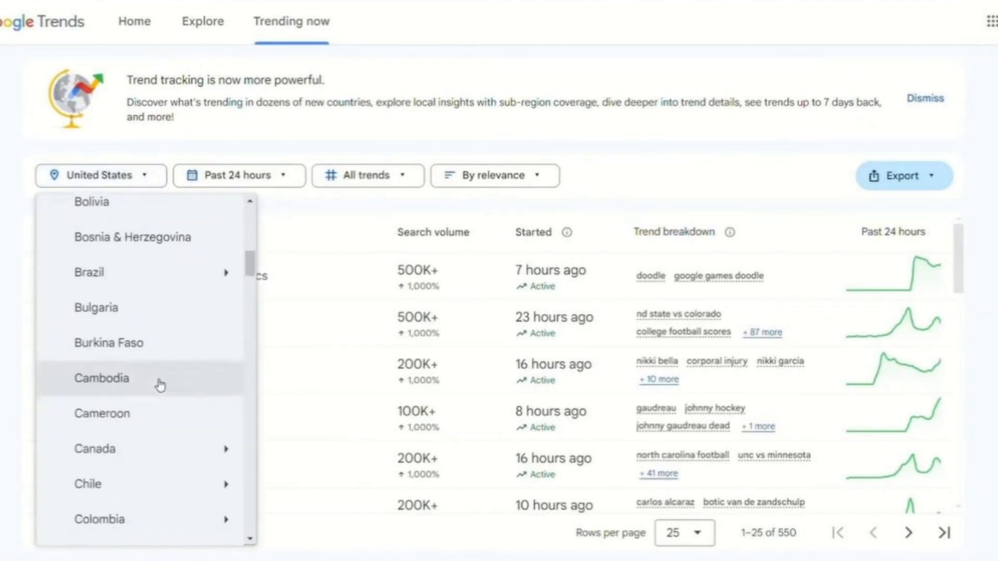
pyautogui.scroll(-10, 161, 384)
pyautogui.click(93, 328)
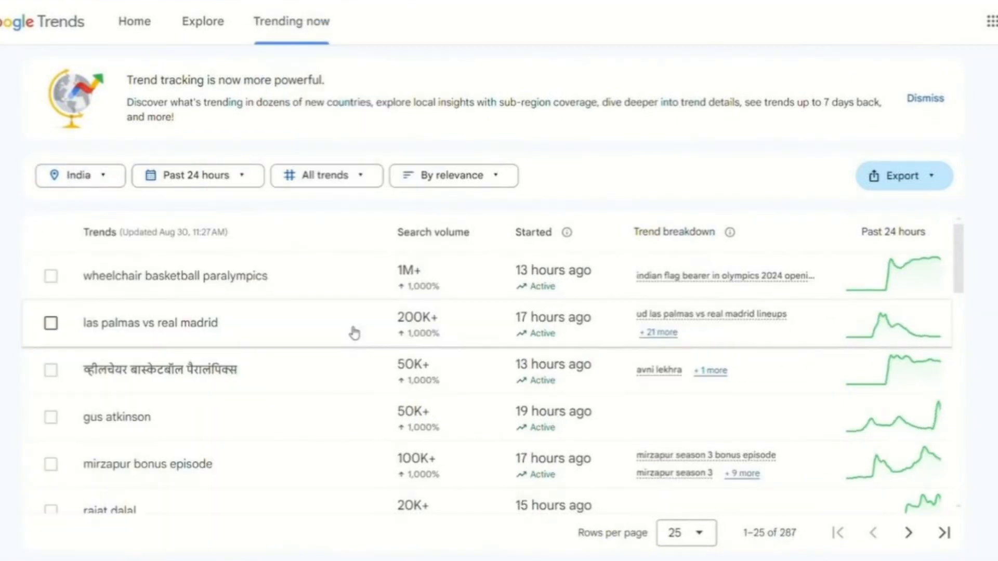
pyautogui.scroll(-1, 575, 312)
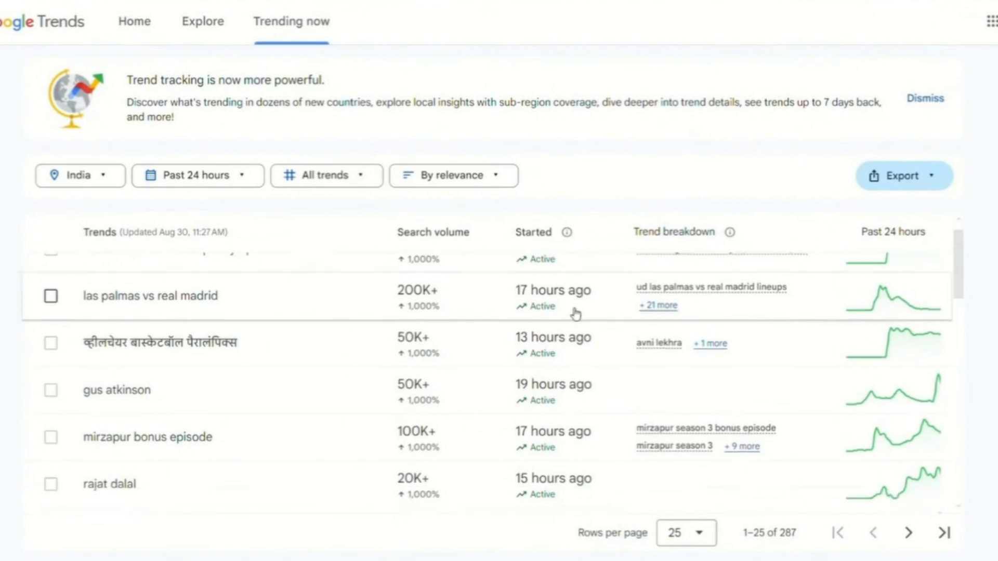
pyautogui.scroll(1, 570, 313)
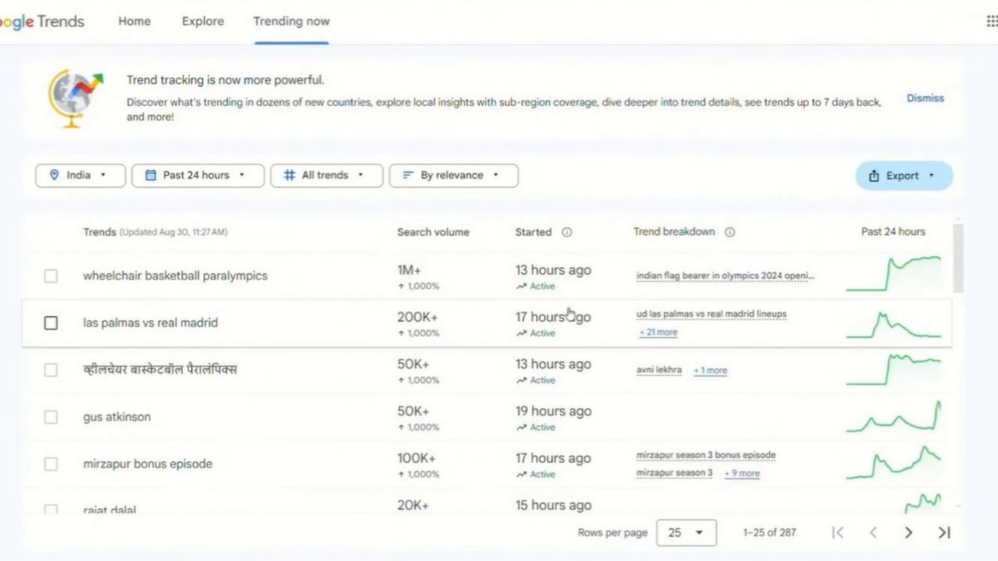
# - Search Google for the trend "wheelchair basketball paralympics" and look through the results
pyautogui.moveTo(269, 275); pyautogui.dragTo(105, 287)
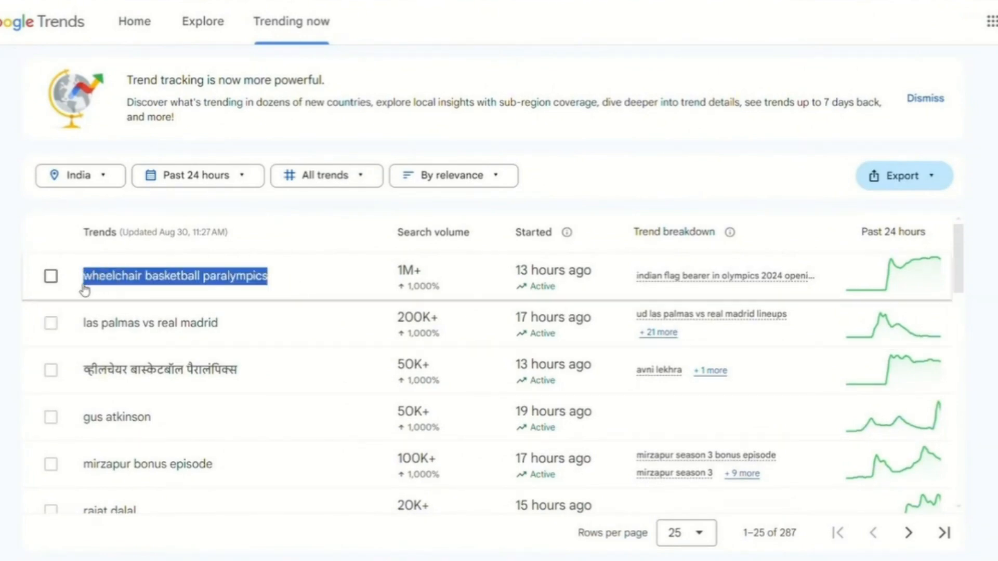
pyautogui.rightClick(204, 275)
pyautogui.click(284, 341)
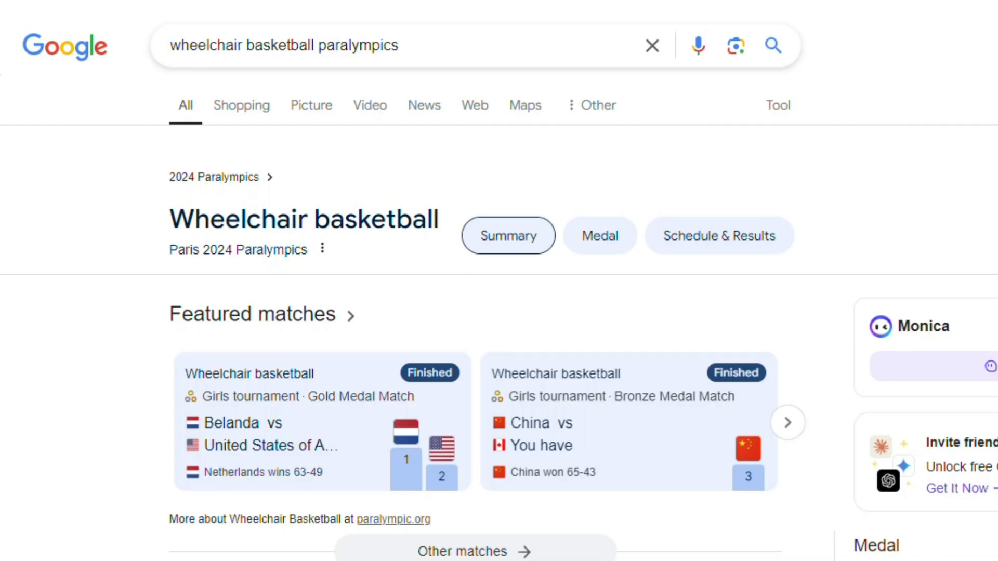
pyautogui.scroll(-10, 499, 281)
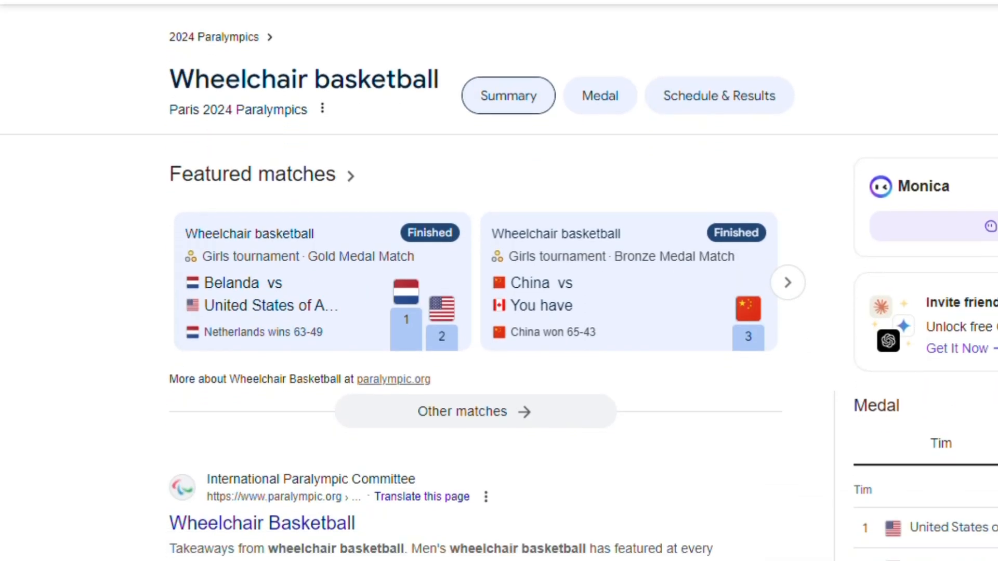
pyautogui.scroll(-12, 499, 281)
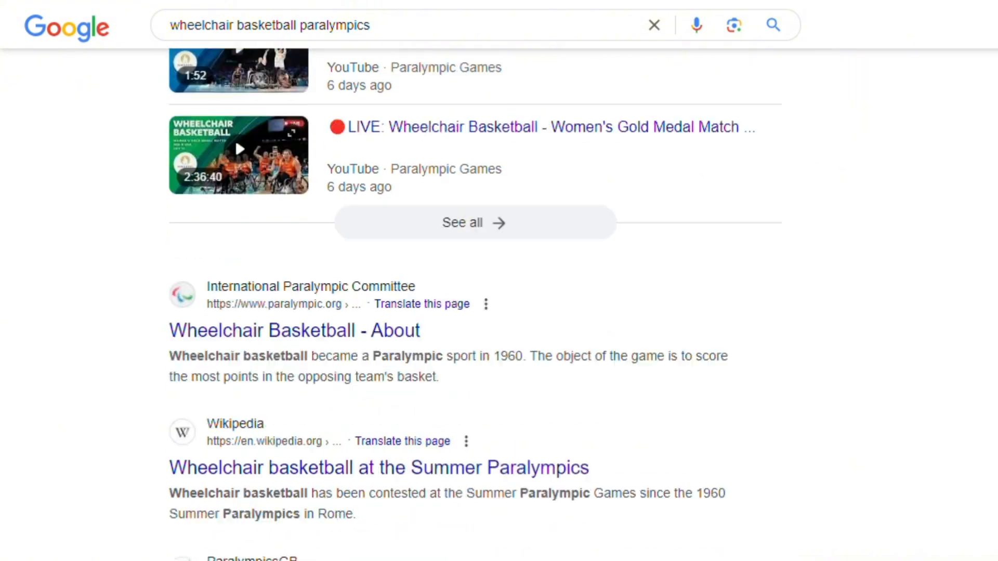
# - Open the news article on Google's wheelchair basketball Paralympics Doodle and copy its title and paragraphs into a Google Docs document
pyautogui.click(473, 121)
pyautogui.moveTo(120, 158); pyautogui.dragTo(257, 160)
pyautogui.moveTo(248, 125); pyautogui.dragTo(574, 318)
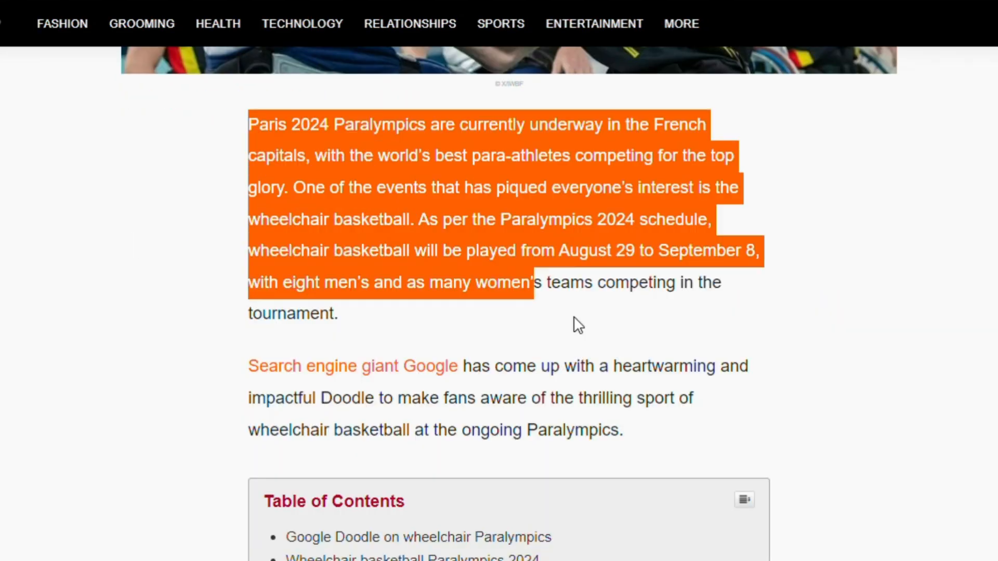
pyautogui.moveTo(248, 113); pyautogui.dragTo(506, 306)
pyautogui.moveTo(248, 142); pyautogui.dragTo(564, 346)
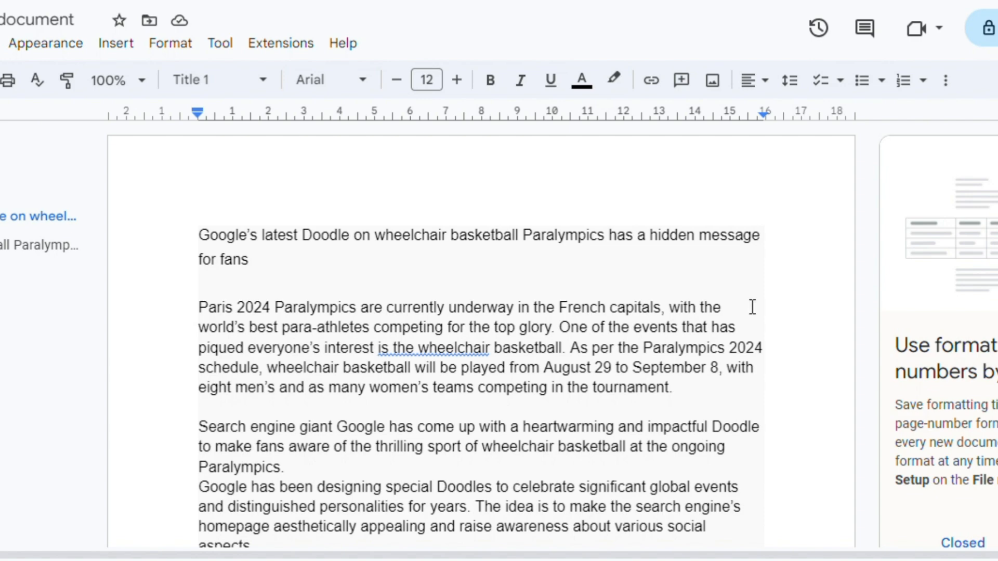
pyautogui.scroll(-2, 752, 307)
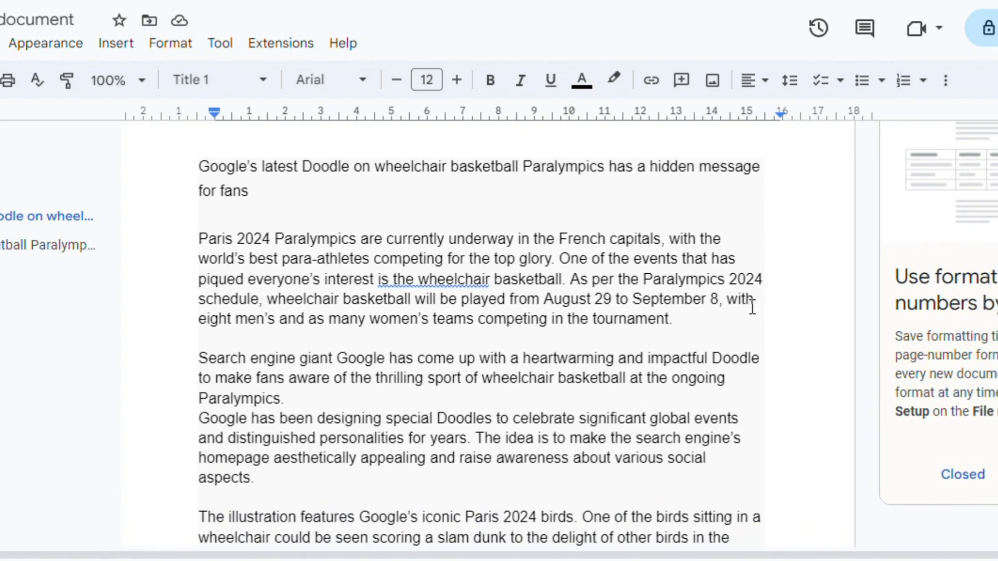
# - Copy the article text from the document and have ChatGPT rewrite the news article into engaging YouTube content
pyautogui.moveTo(185, 233); pyautogui.dragTo(499, 534)
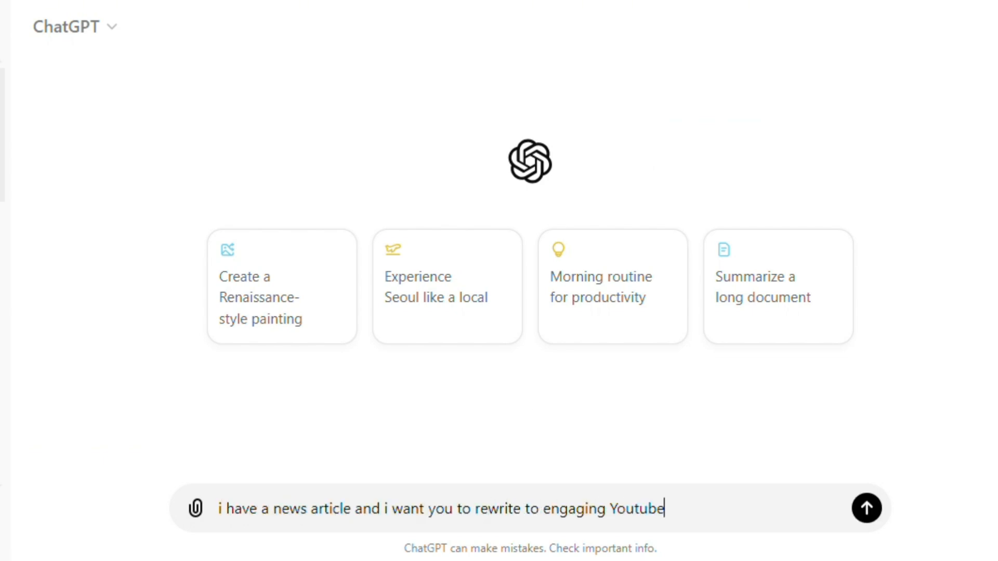
pyautogui.write('t')
pyautogui.hotkey('ctrl', 'v')
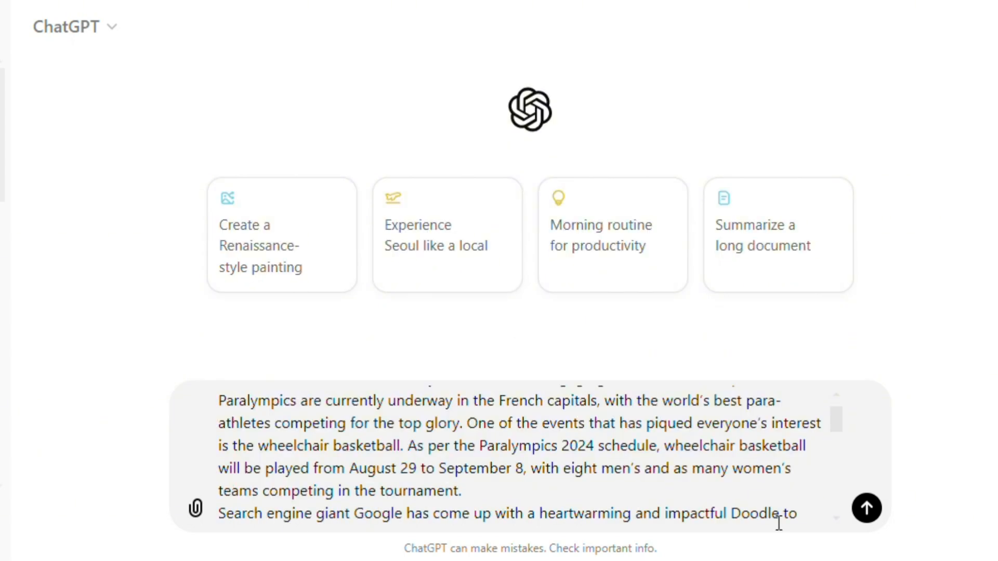
pyautogui.press('Return')
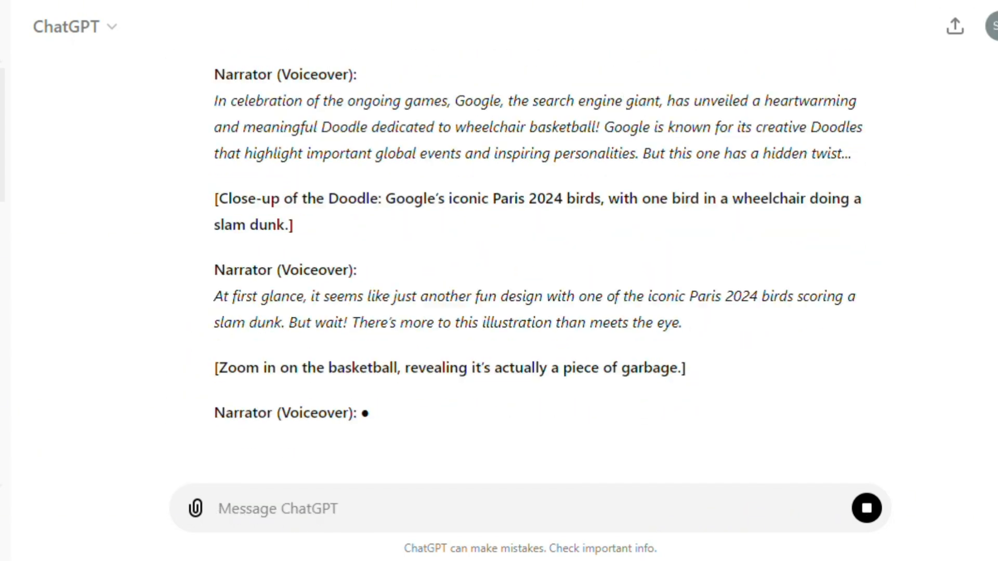
# - Copy ChatGPT's finished script into the Google Docs document and reduce it to the narration lines without speaker labels and scene directions
pyautogui.scroll(5, 586, 291)
pyautogui.scroll(-15, 586, 291)
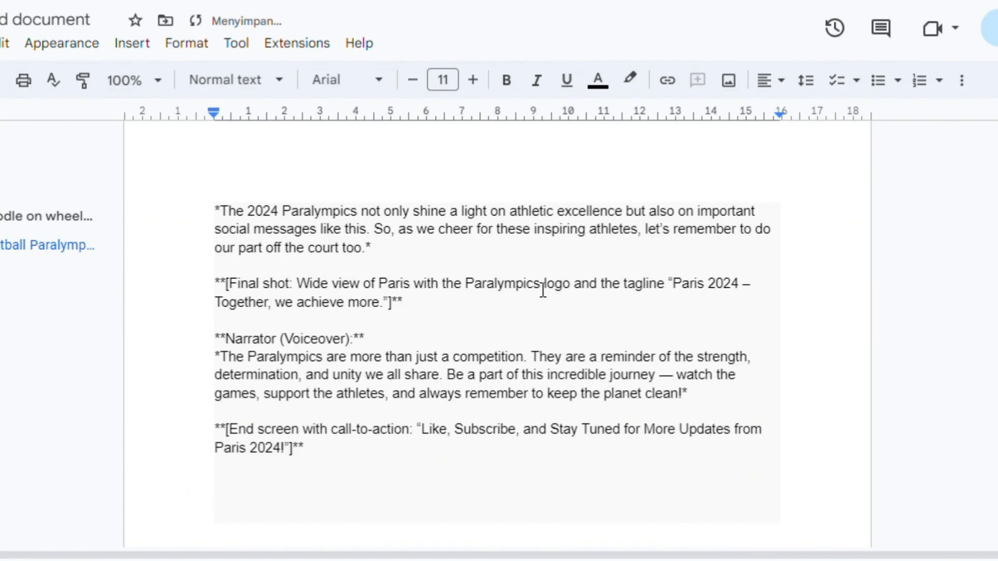
pyautogui.scroll(10, 543, 289)
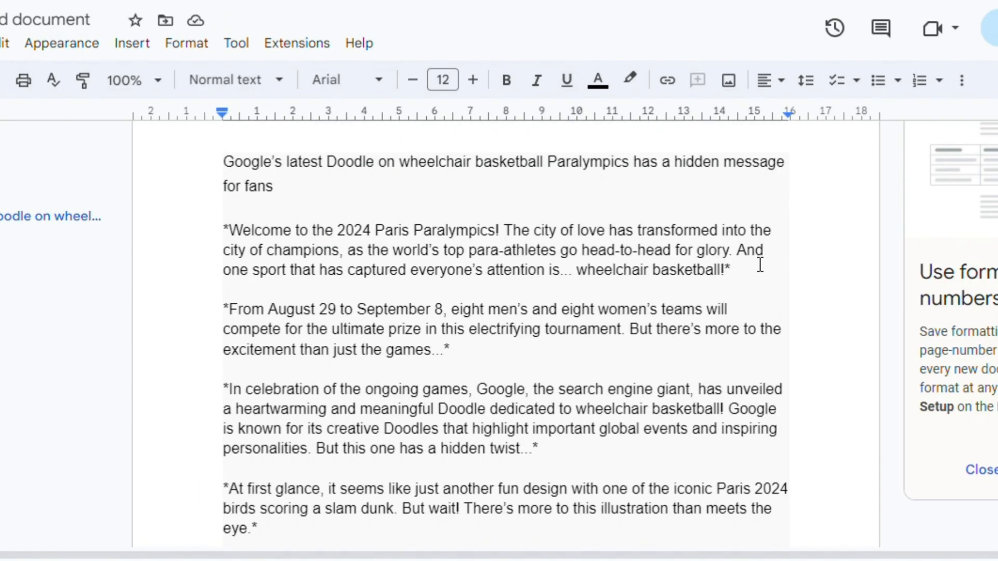
pyautogui.scroll(-9, 759, 265)
pyautogui.scroll(-1, 759, 264)
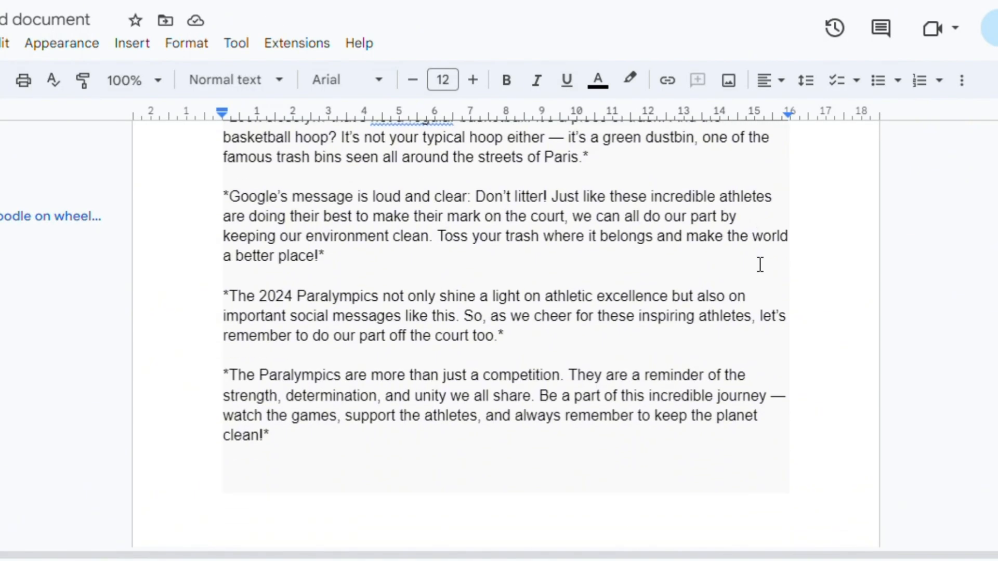
pyautogui.scroll(10, 760, 265)
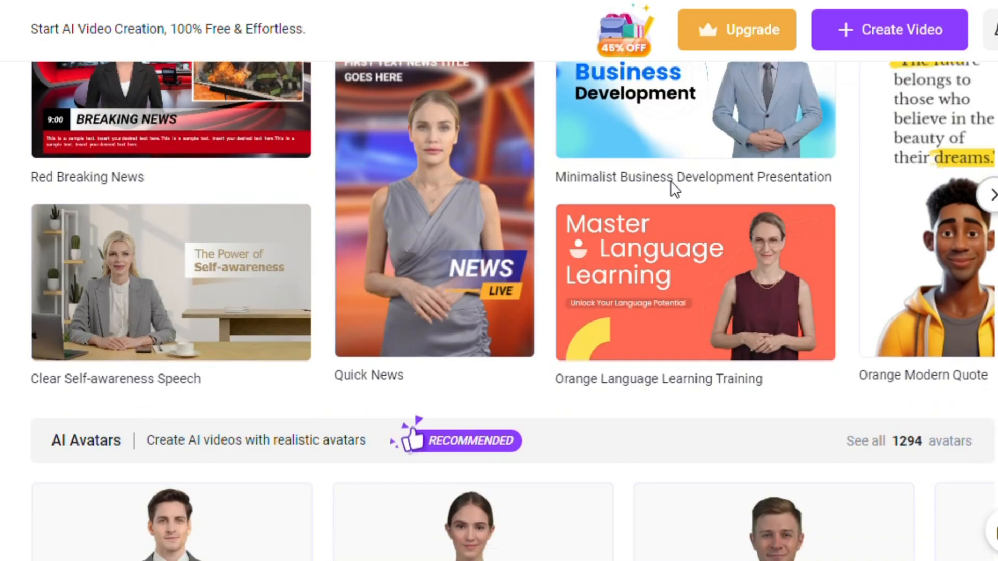
# - Switch to Vidnoz AI and browse the AI avatars and the Explainer video templates on its home page
pyautogui.scroll(-6, 675, 190)
pyautogui.scroll(-15, 674, 189)
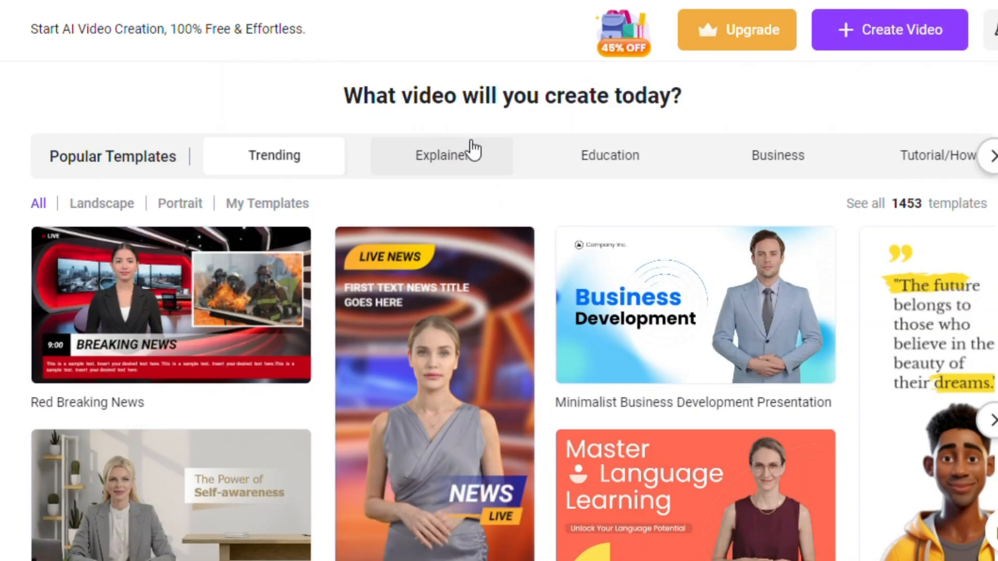
pyautogui.click(471, 153)
pyautogui.scroll(-12, 916, 374)
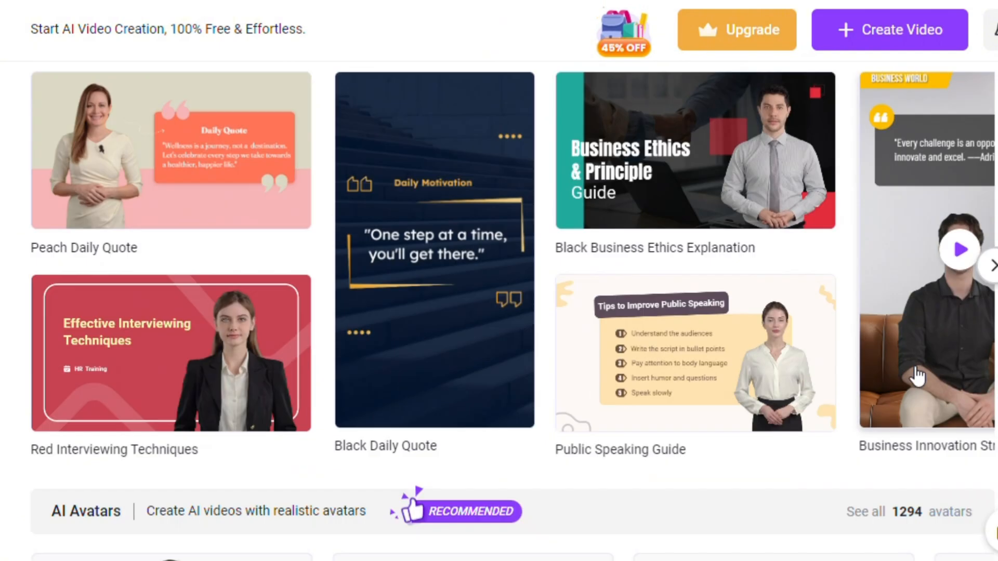
pyautogui.scroll(10, 916, 374)
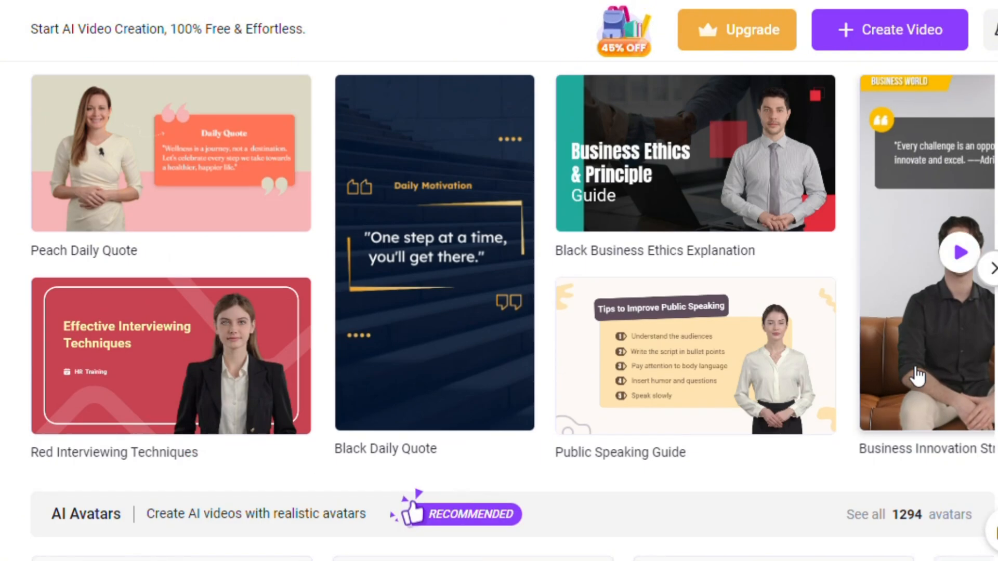
pyautogui.click(991, 268)
pyautogui.click(992, 267)
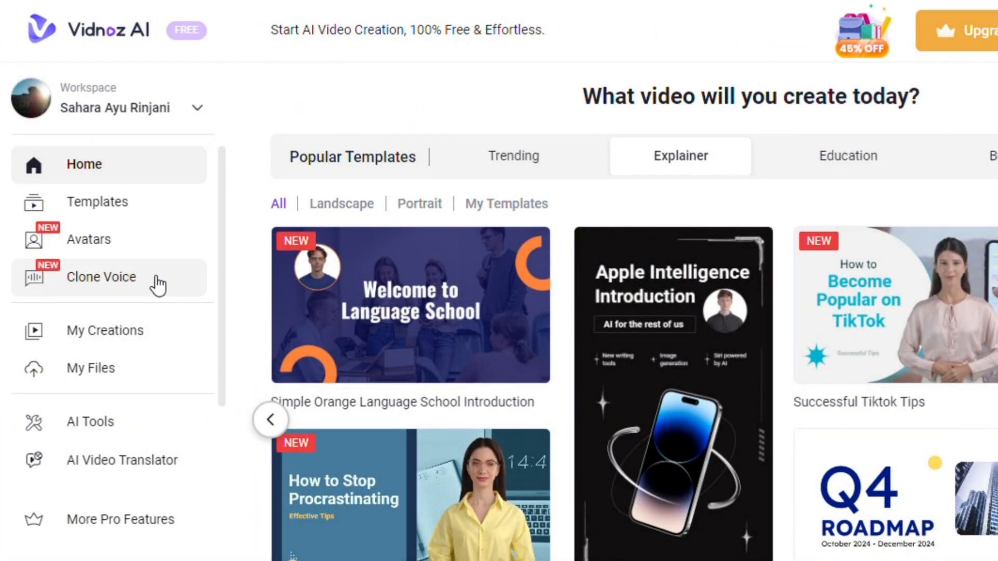
# - Open the AI Tools page and look through the available tools
pyautogui.scroll(-2, 167, 285)
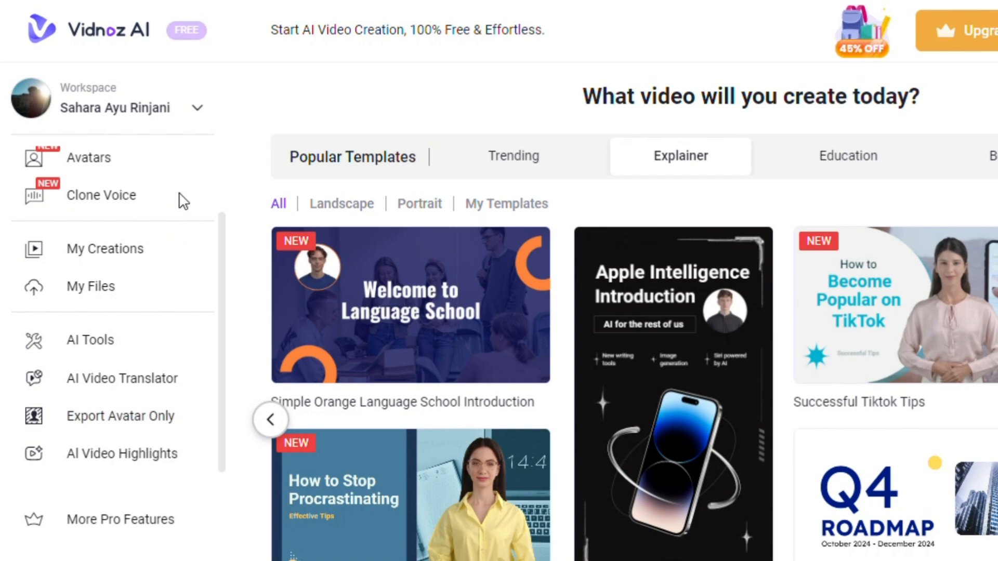
pyautogui.click(144, 348)
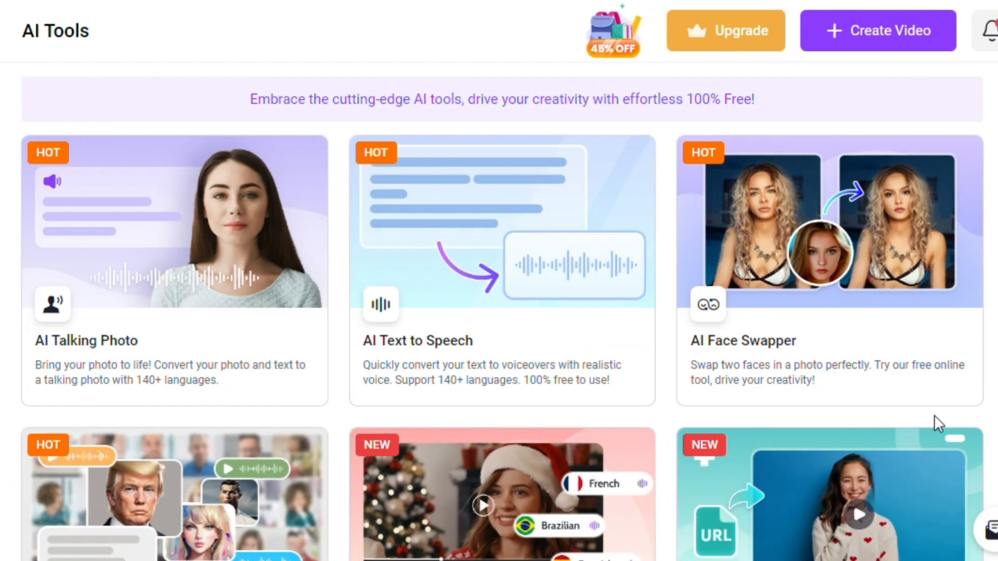
pyautogui.scroll(-10, 934, 415)
pyautogui.scroll(-20, 934, 415)
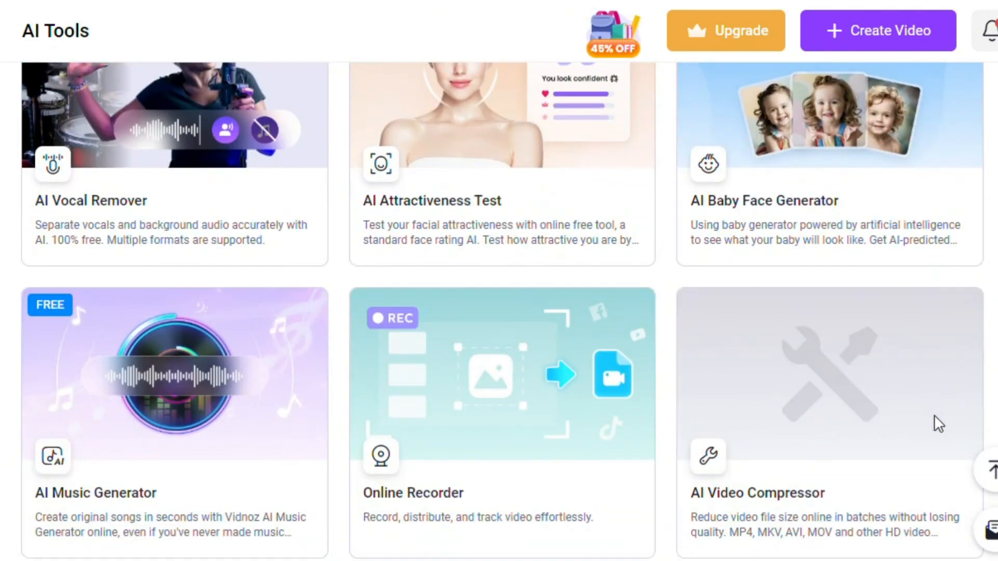
pyautogui.scroll(-9, 612, 367)
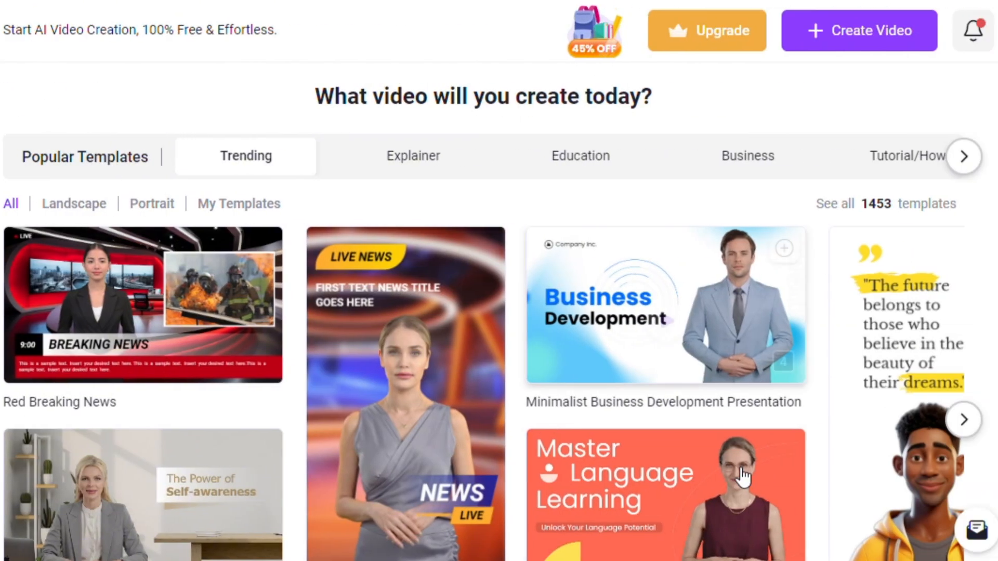
# - Browse the Trending templates on the home page for news-style designs
pyautogui.scroll(-2, 766, 452)
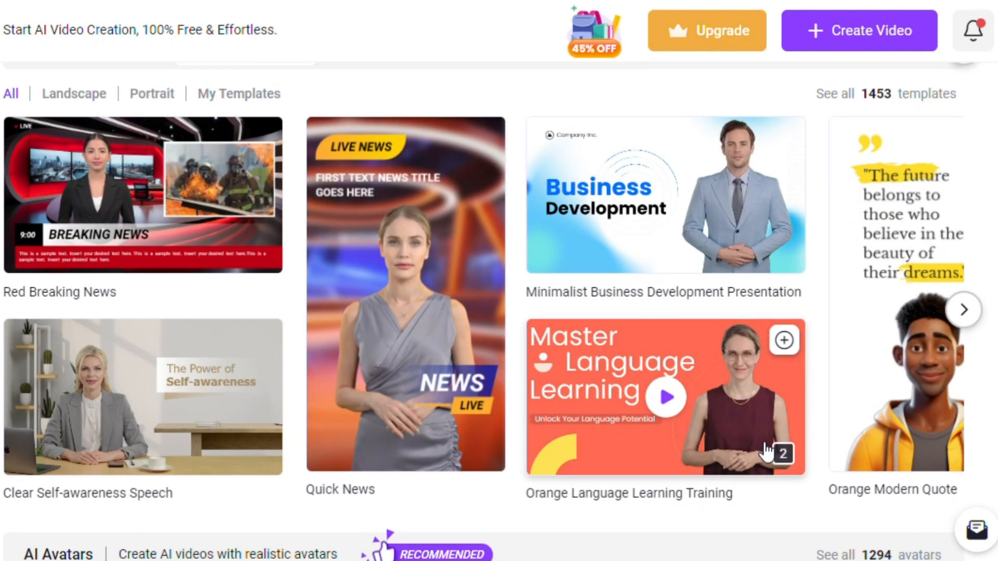
pyautogui.click(964, 310)
pyautogui.click(964, 310)
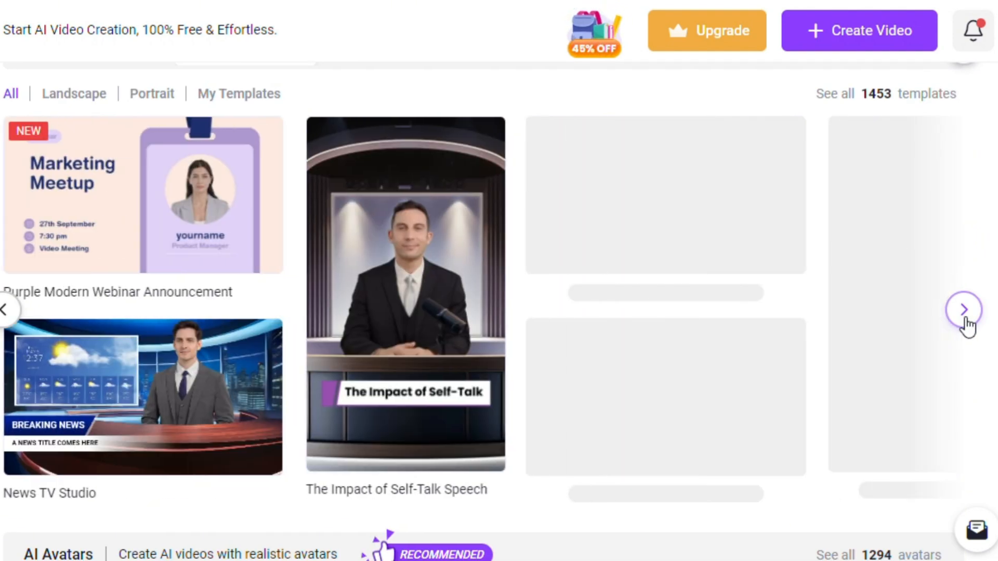
pyautogui.click(965, 311)
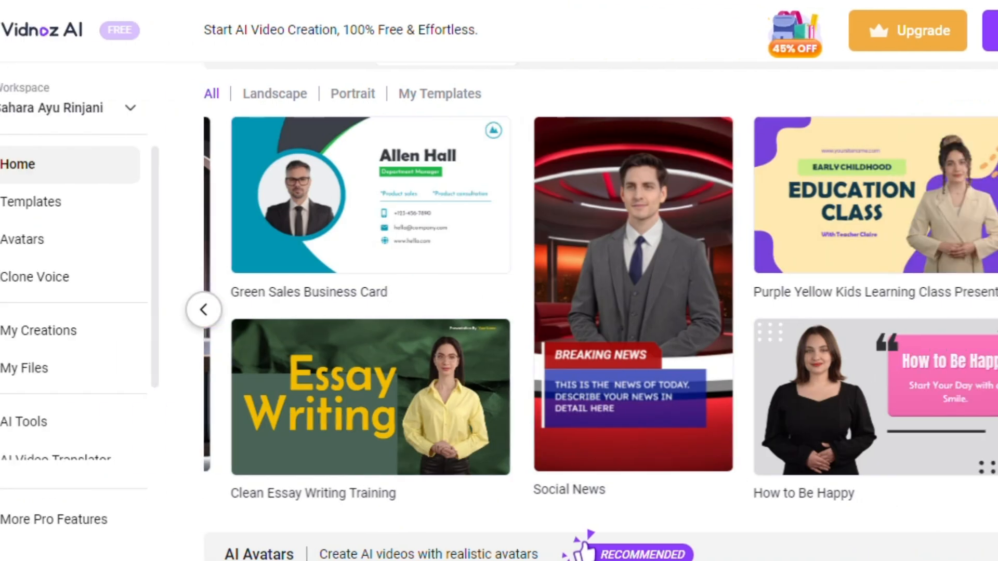
# - Open the landscape templates page, show the Breaking news category, and browse its news templates
pyautogui.click(164, 200)
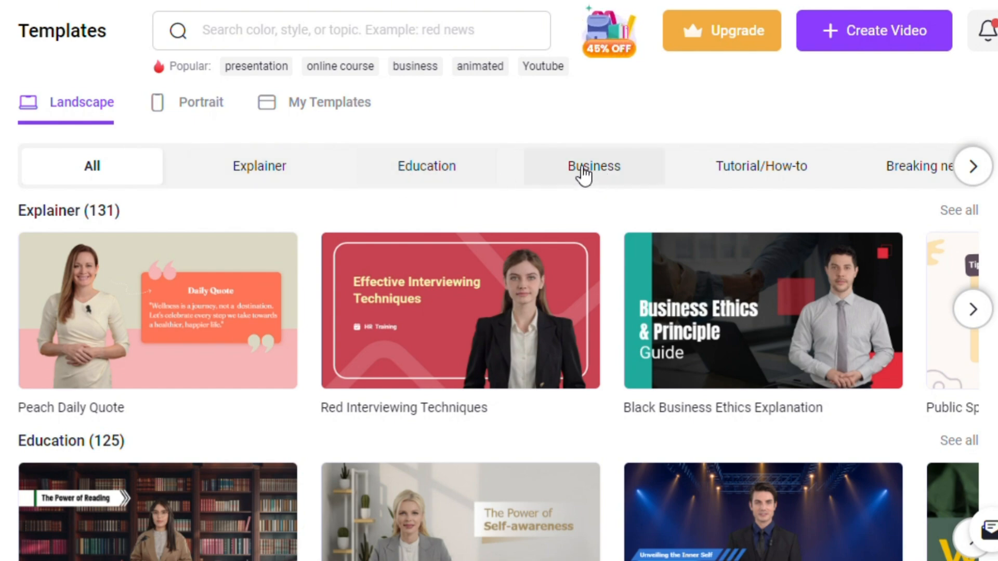
pyautogui.scroll(-20, 935, 382)
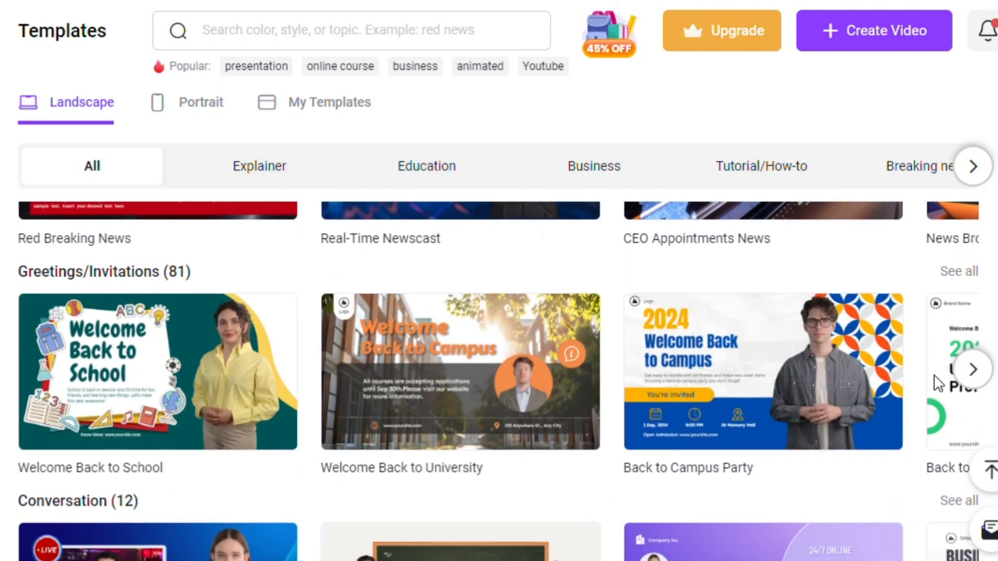
pyautogui.scroll(-5, 935, 380)
pyautogui.click(972, 167)
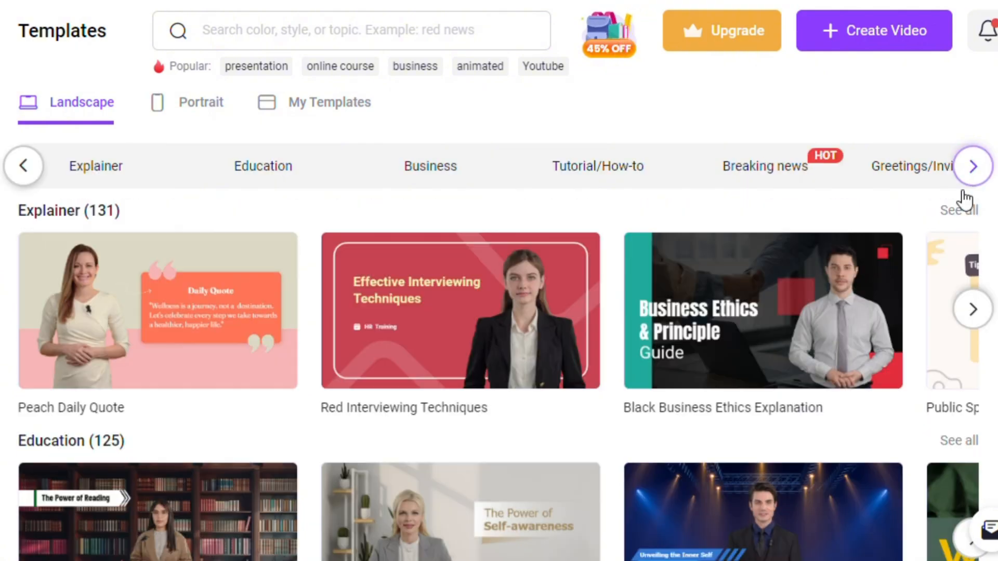
pyautogui.click(813, 180)
pyautogui.scroll(-18, 993, 336)
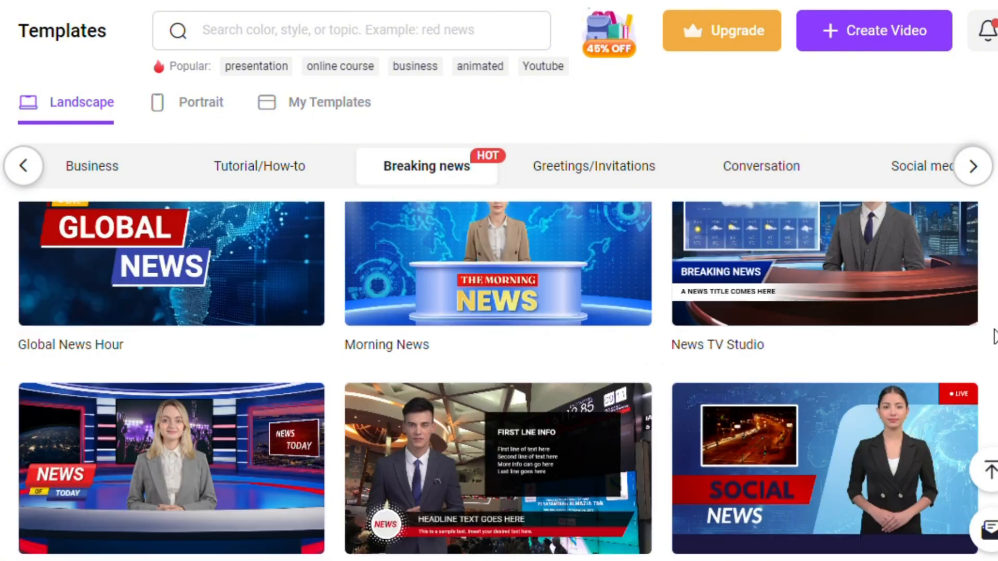
pyautogui.scroll(-7, 994, 335)
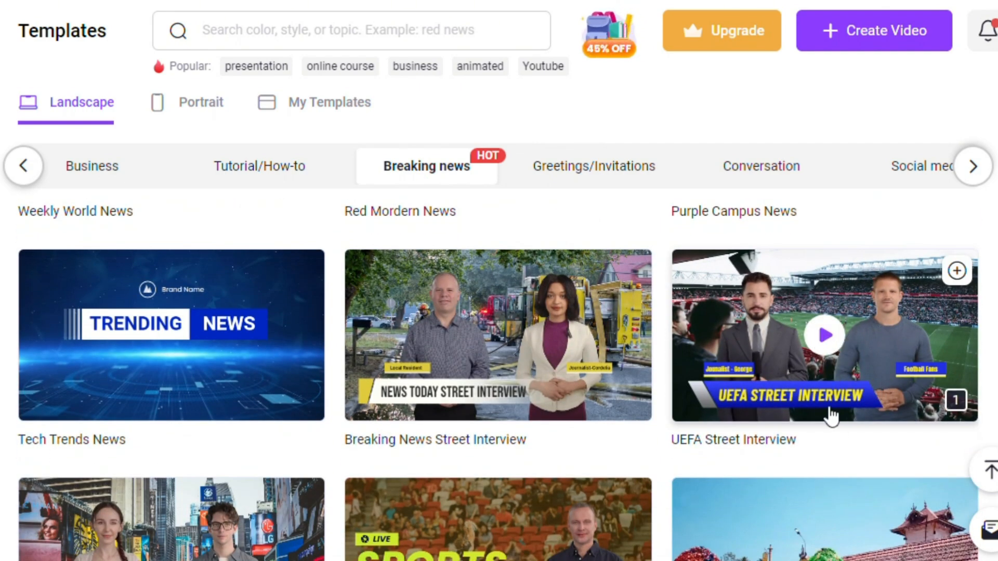
pyautogui.scroll(-5, 860, 356)
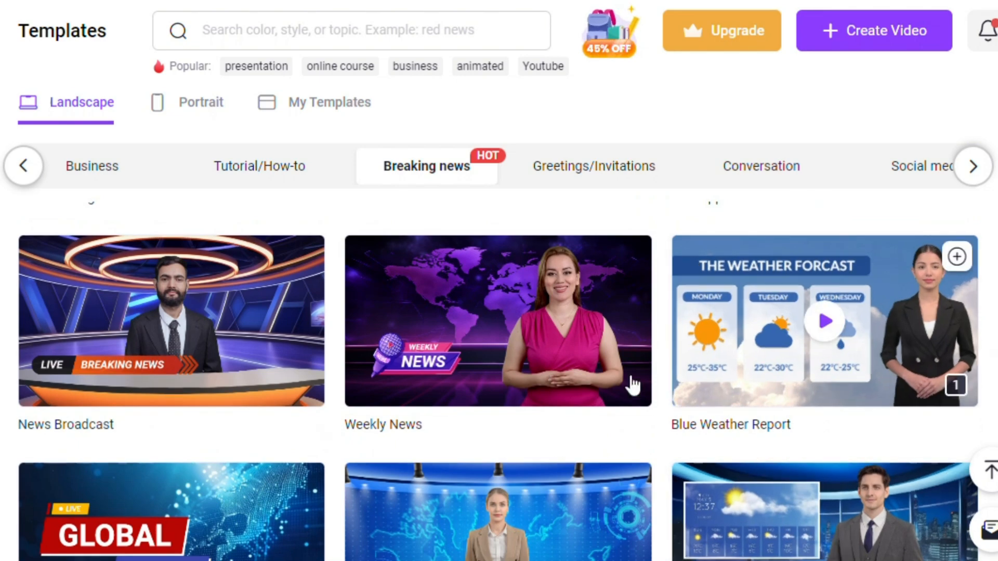
# - Start a new video from the Weekly News template and look over its presenter scene and speech text
pyautogui.click(572, 364)
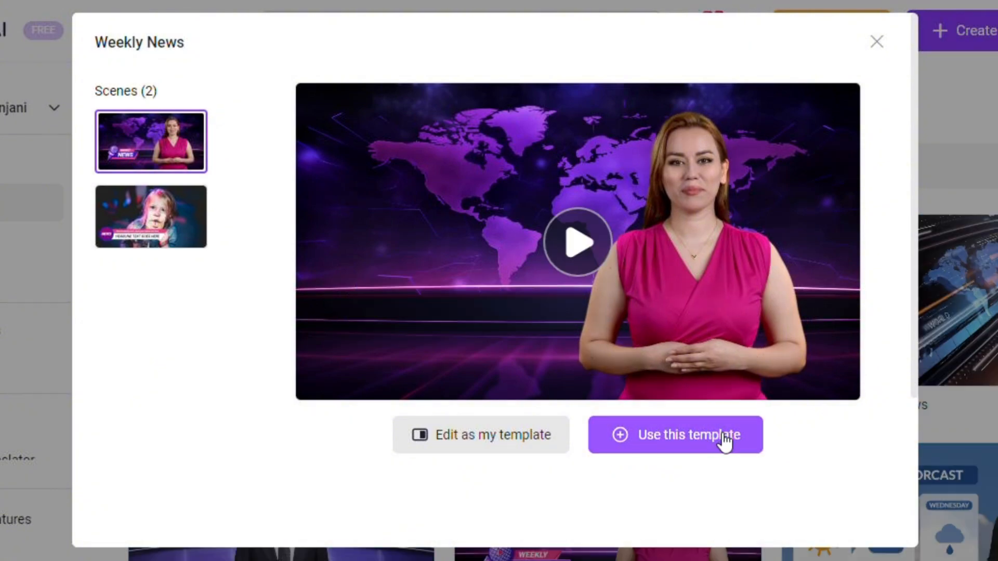
pyautogui.click(722, 432)
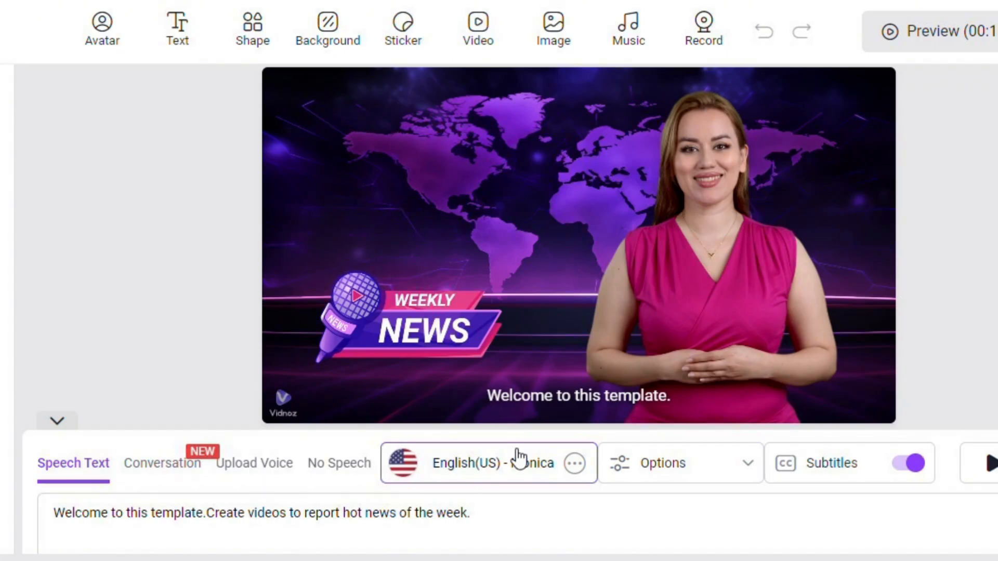
pyautogui.scroll(-2, 518, 457)
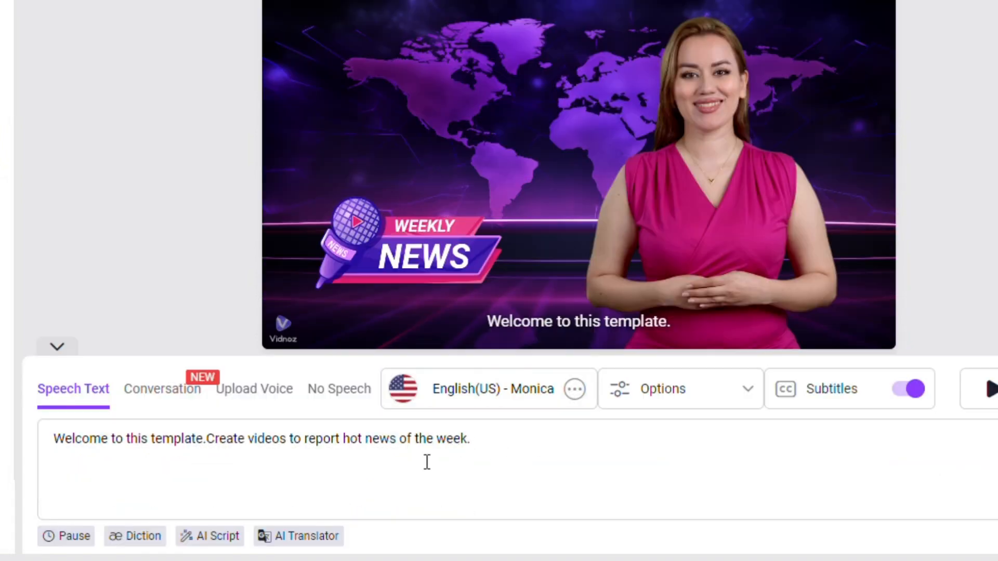
pyautogui.scroll(2, 471, 448)
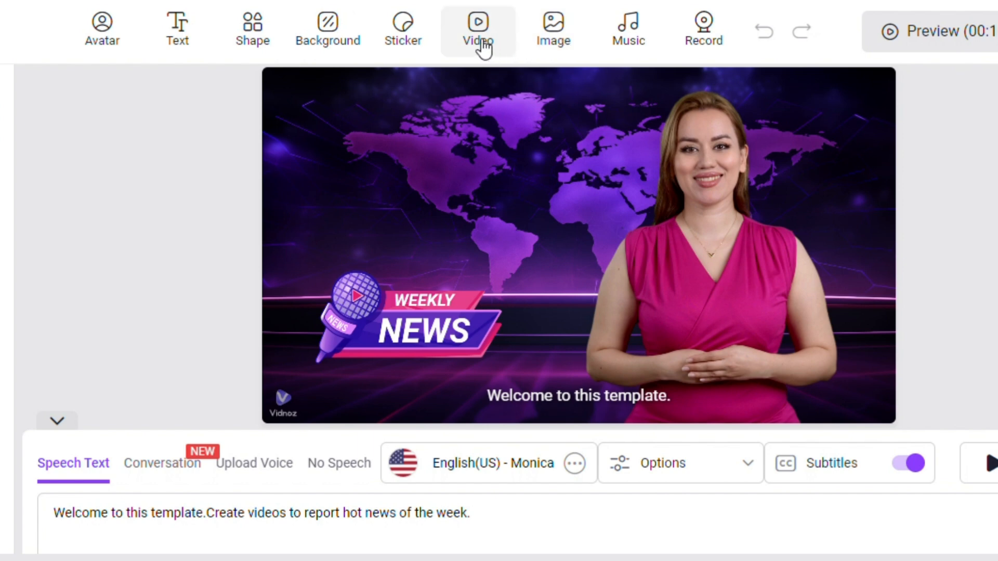
# - Replace the first scene's presenter with the male avatar in a dark suit and insert the 2024 Paris Paralympics opening script
pyautogui.click(104, 42)
pyautogui.scroll(-1, 538, 400)
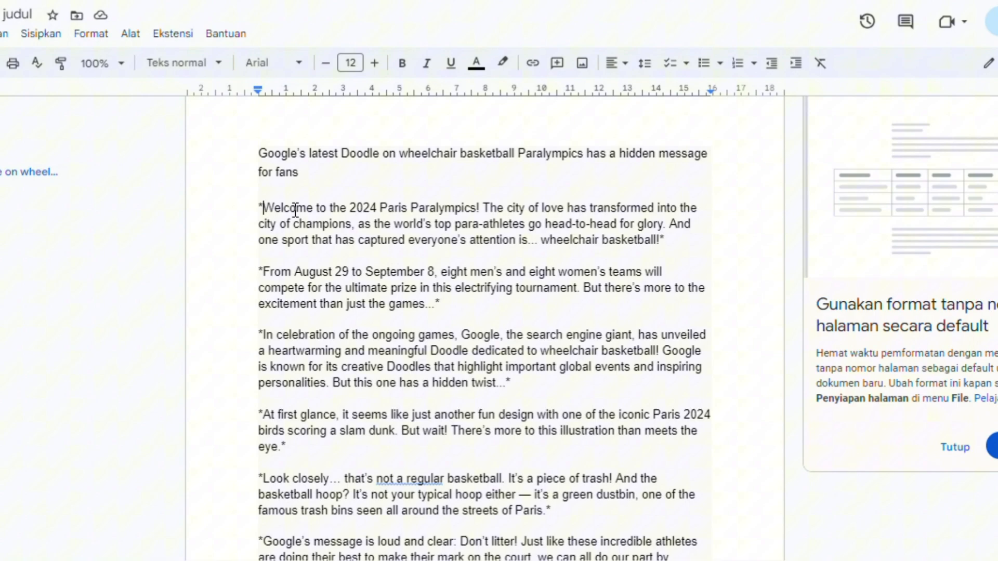
pyautogui.moveTo(262, 208); pyautogui.dragTo(603, 253)
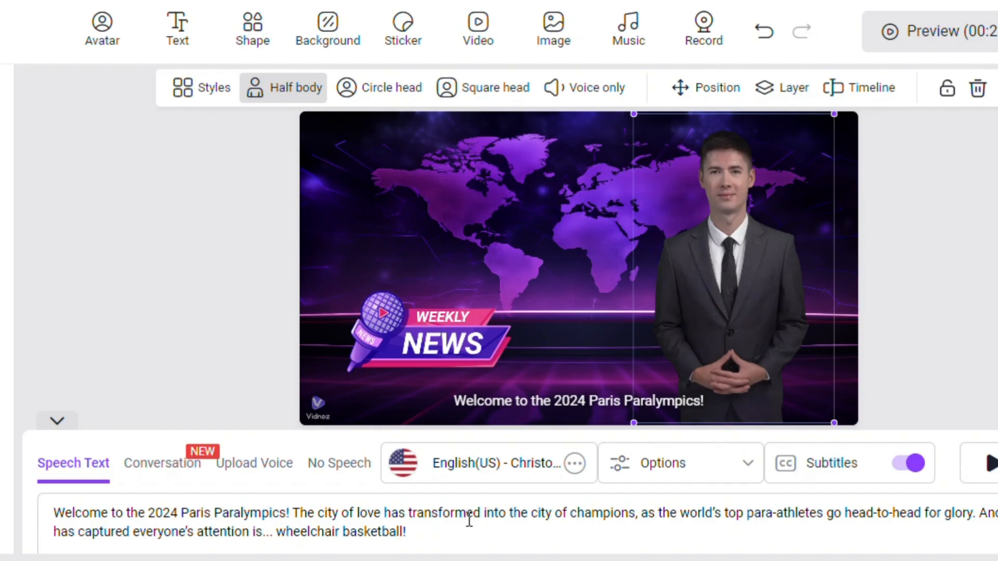
# - Browse the English male voices for the first scene and preview the Kevin (newscast) voice
pyautogui.click(522, 457)
pyautogui.scroll(-5, 606, 334)
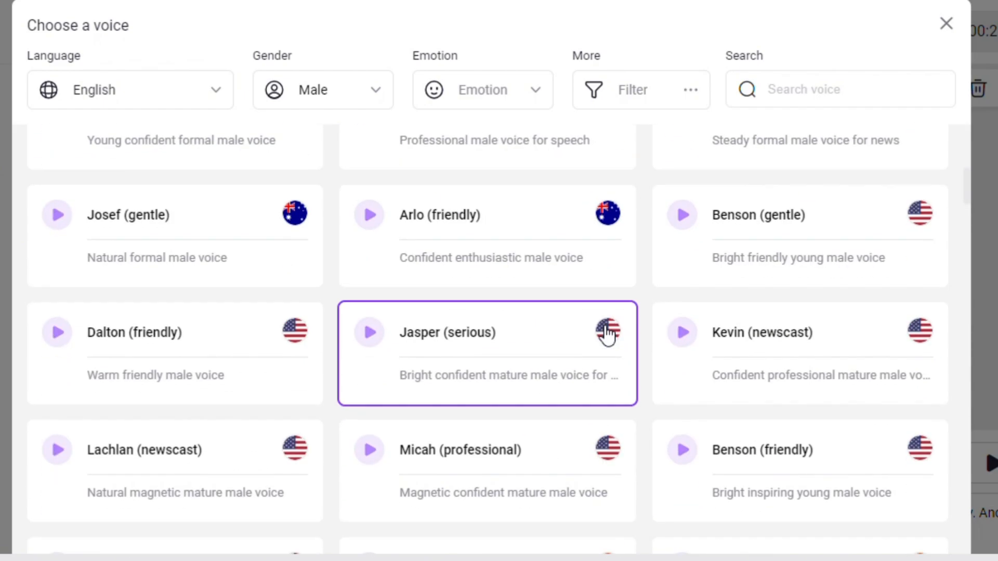
pyautogui.scroll(-2, 606, 335)
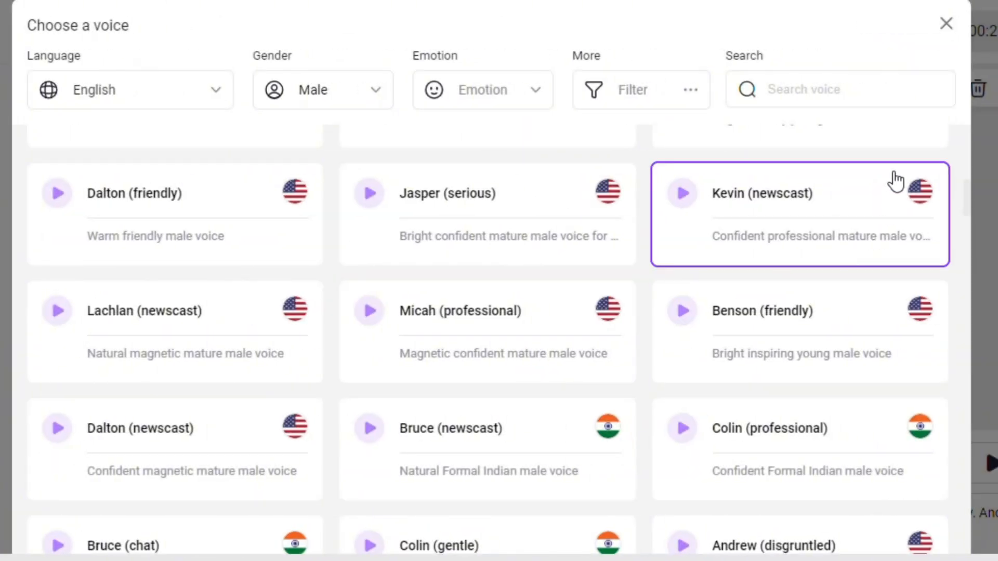
pyautogui.click(680, 196)
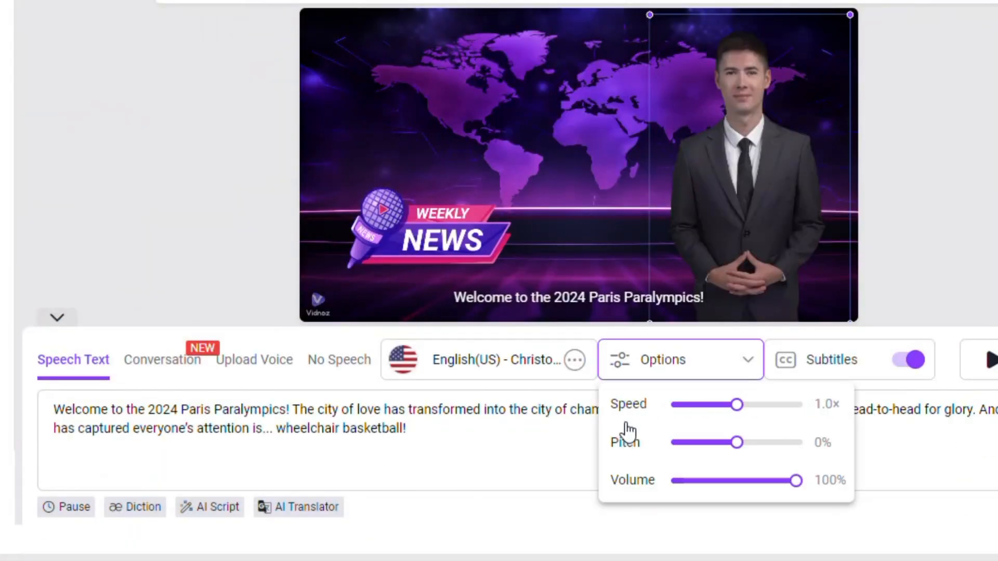
# - Toggle the first scene's subtitles off and on, and undo the last script edit
pyautogui.click(924, 367)
pyautogui.click(925, 367)
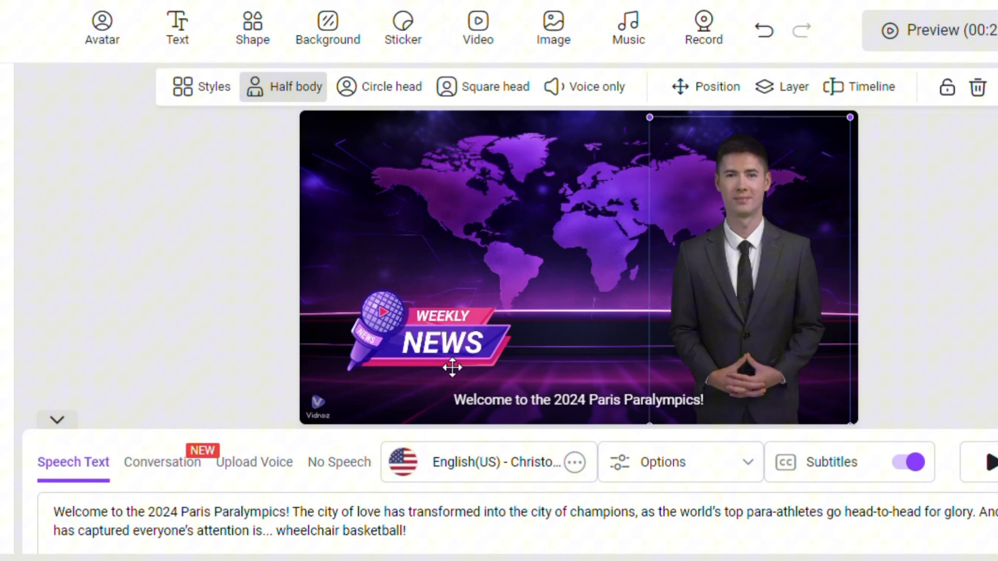
pyautogui.click(458, 351)
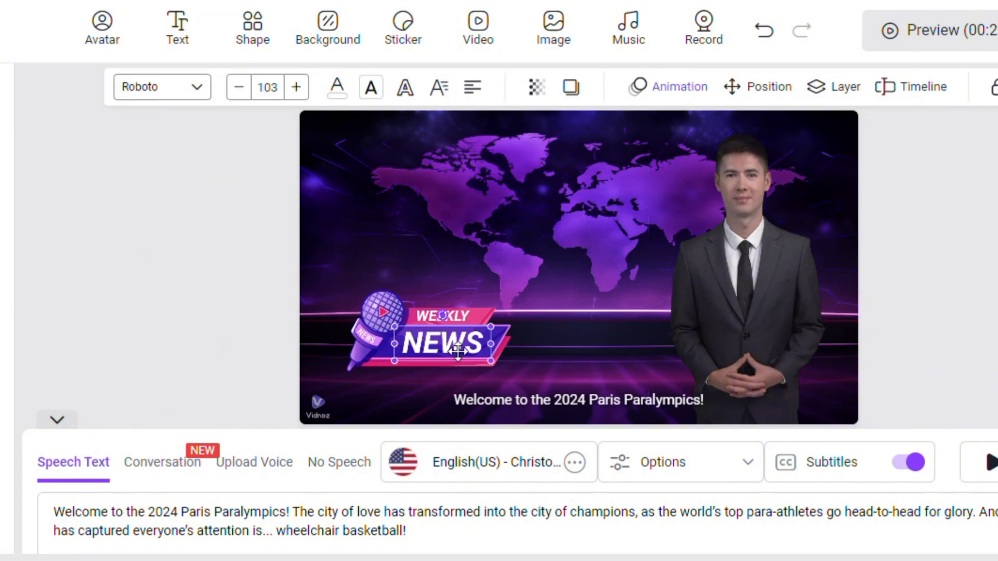
pyautogui.hotkey('ctrl', 'z')
pyautogui.click(841, 299)
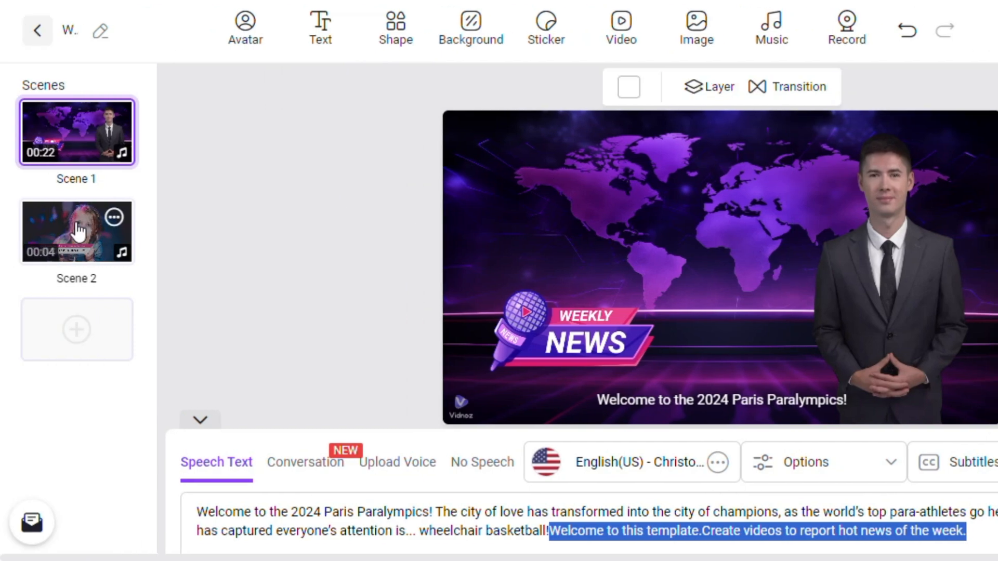
# - Paste the script starting "From August 29 to September 8" into the second scene and set its voice to Kevin (newscast)
pyautogui.click(73, 229)
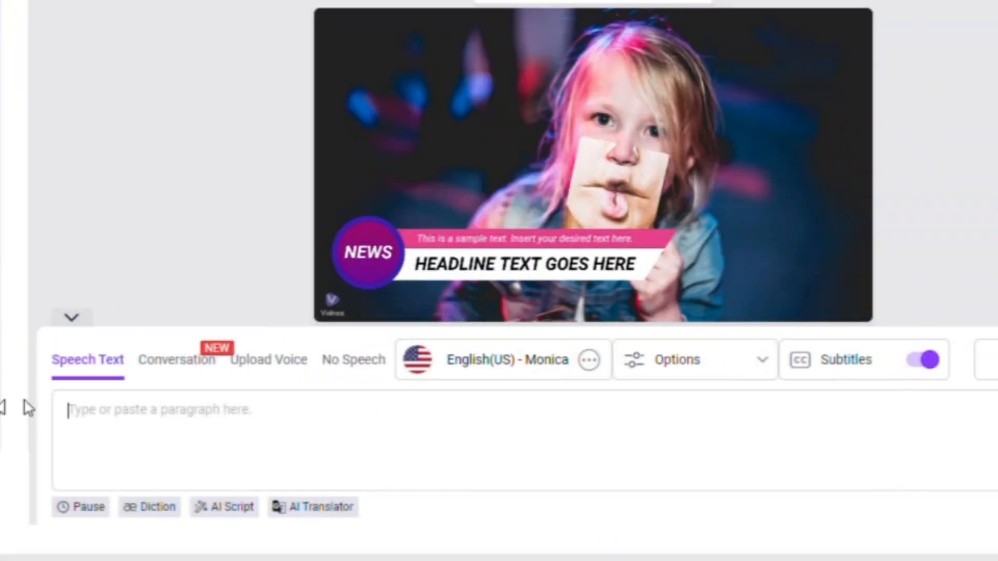
pyautogui.write('From August 29 to September 8, eight men’s and eight women’s teams will compete for the ultimate prize in this electrifying tournament. But there’s more to the excitement than just the games...')
pyautogui.click(514, 366)
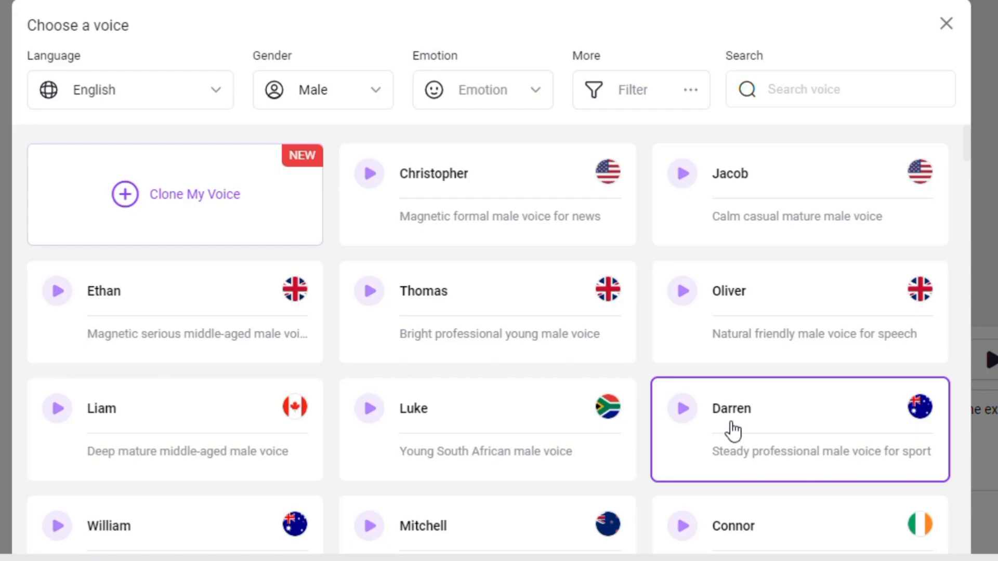
pyautogui.scroll(-10, 732, 430)
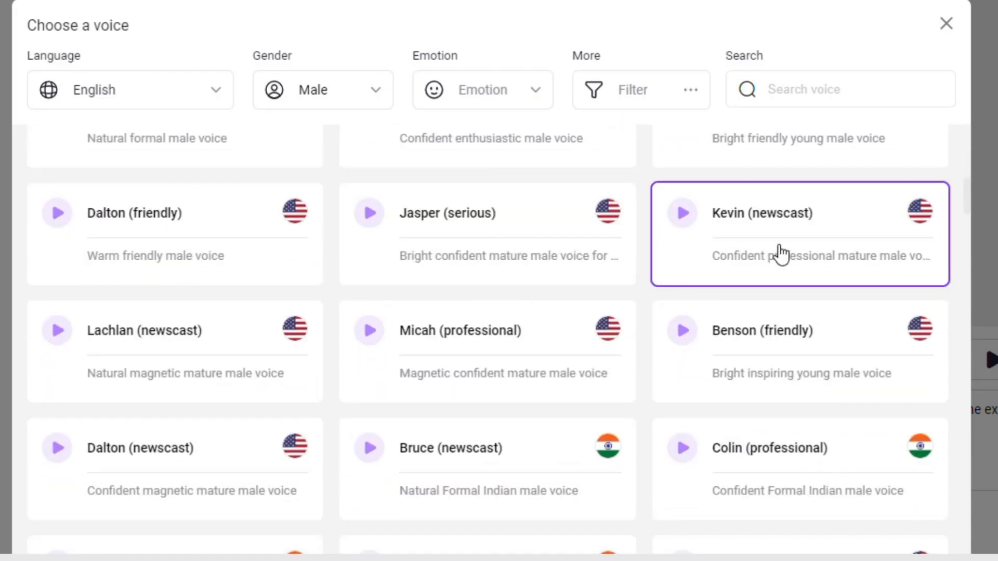
pyautogui.click(780, 255)
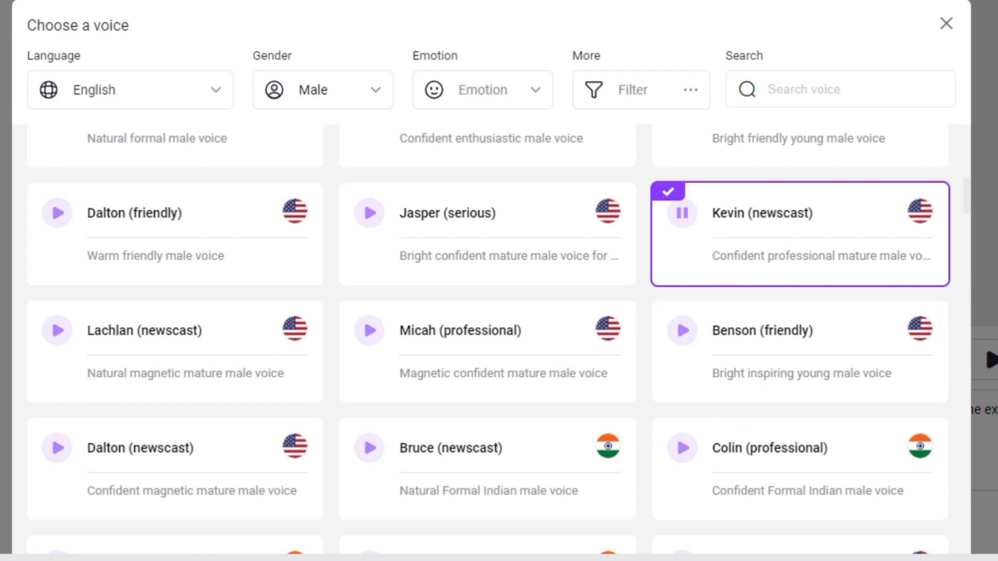
pyautogui.scroll(-2, 491, 281)
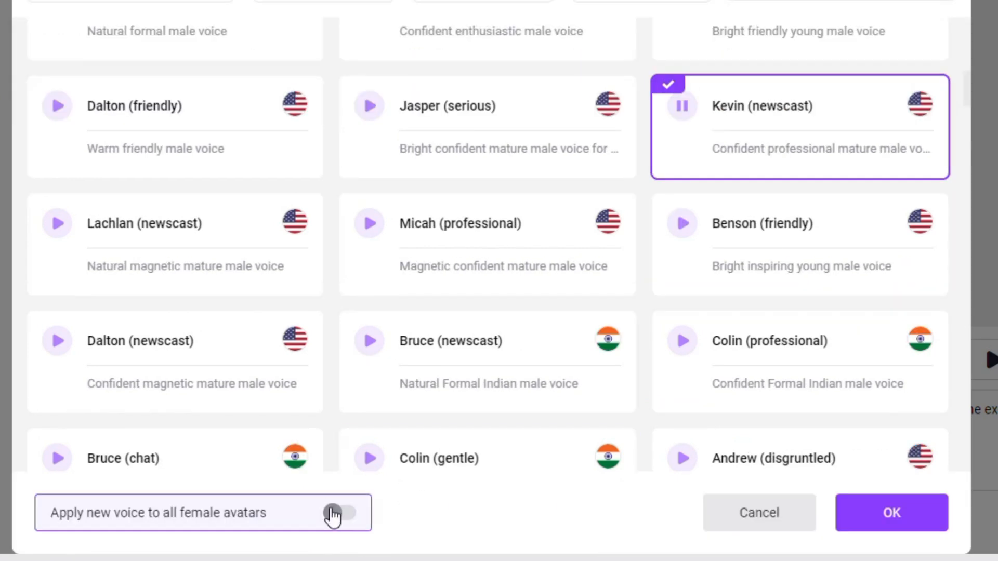
pyautogui.click(909, 516)
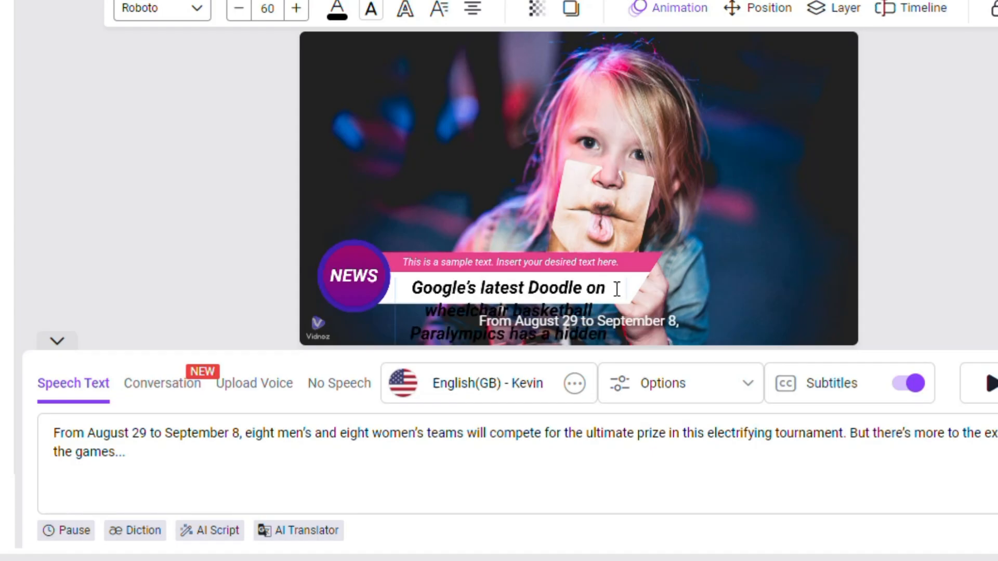
# - Delete the pink sample-text strip above the headline and widen the white headline banner across most of the second scene
pyautogui.press('Delete')
pyautogui.click(651, 259)
pyautogui.press('Delete')
pyautogui.click(635, 283)
pyautogui.moveTo(663, 277); pyautogui.dragTo(833, 278)
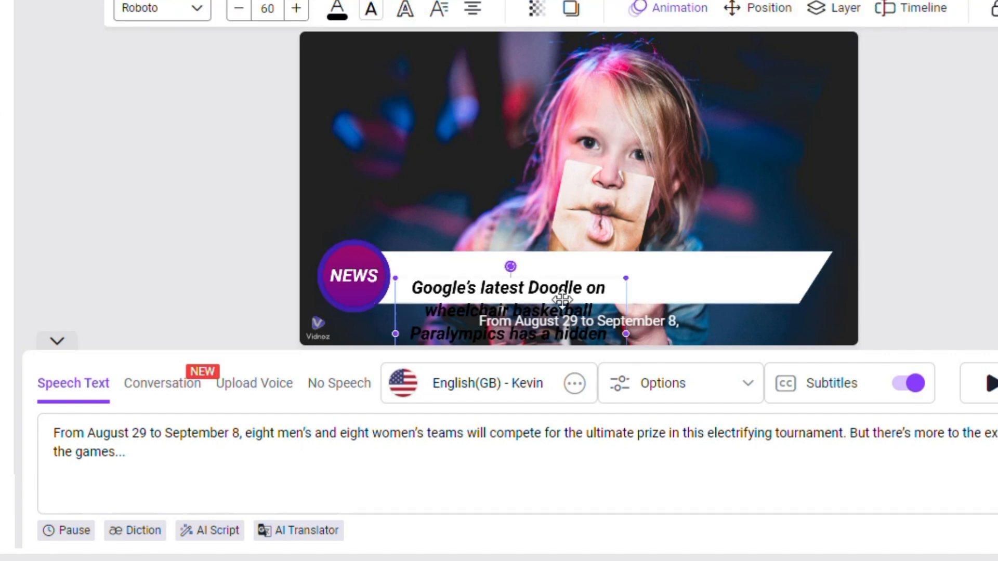
# - Widen the headline "Google's latest Doodle on wheelchair basketball Paralympics has a hidden message for fans" and fit it onto the white banner
pyautogui.moveTo(561, 296); pyautogui.dragTo(547, 208)
pyautogui.moveTo(610, 244); pyautogui.dragTo(770, 245)
pyautogui.moveTo(708, 227); pyautogui.dragTo(726, 291)
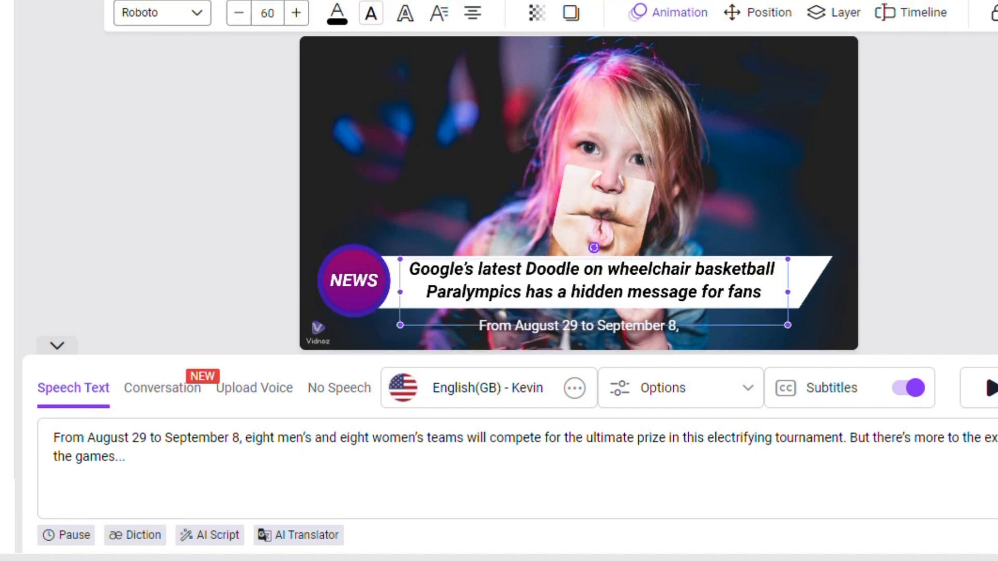
# - Replace the second scene's background photo with an uploaded wheelchair basketball image
pyautogui.click(684, 162)
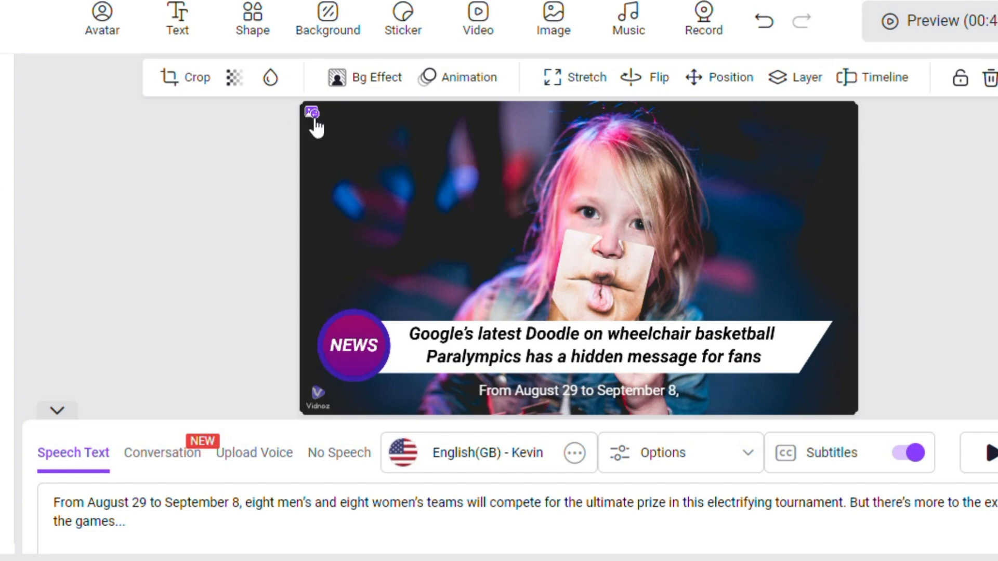
pyautogui.click(314, 118)
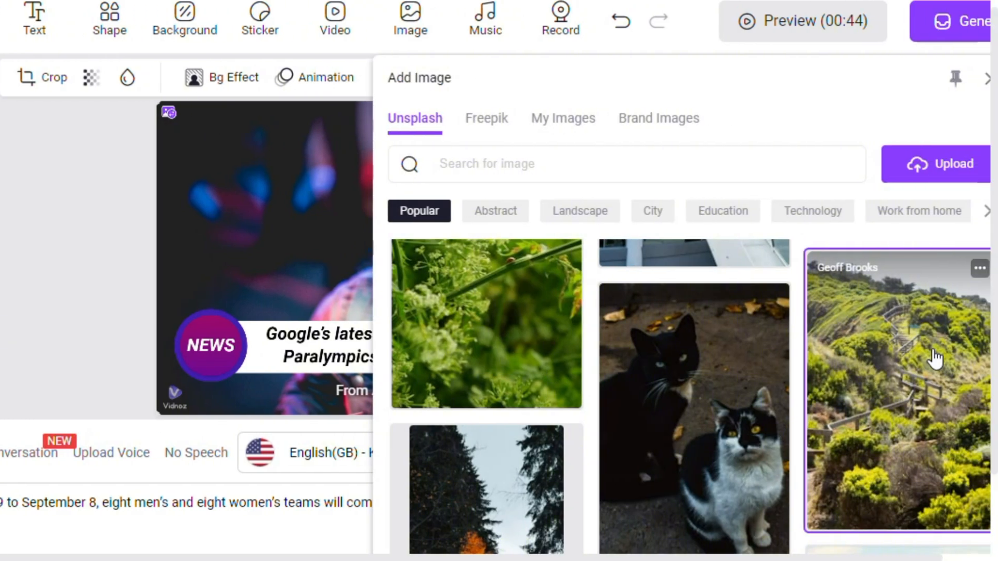
pyautogui.scroll(-12, 936, 438)
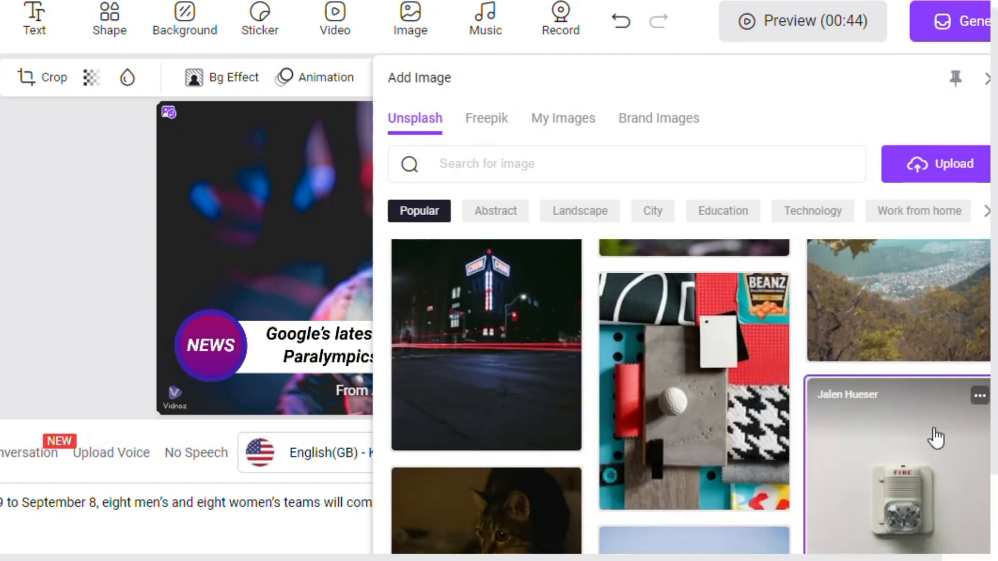
pyautogui.scroll(-3, 935, 438)
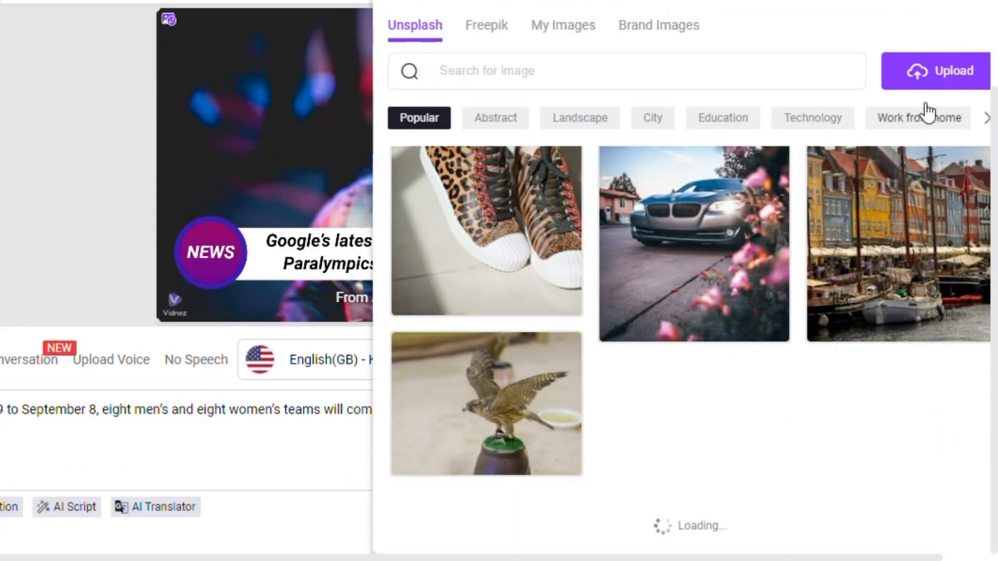
pyautogui.click(922, 91)
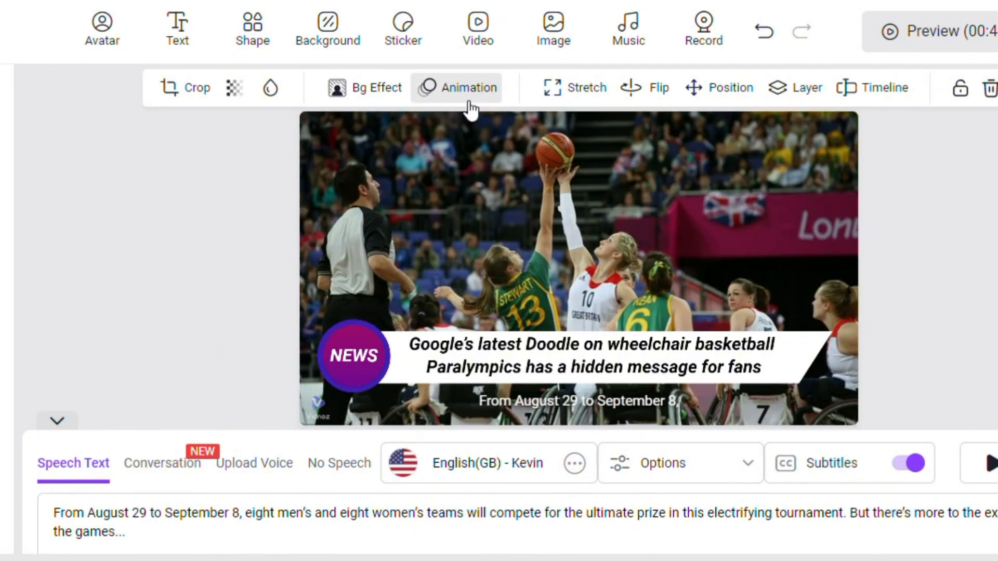
# - Apply an animation to the wheelchair basketball image in the second scene
pyautogui.click(467, 87)
pyautogui.click(509, 165)
pyautogui.click(711, 165)
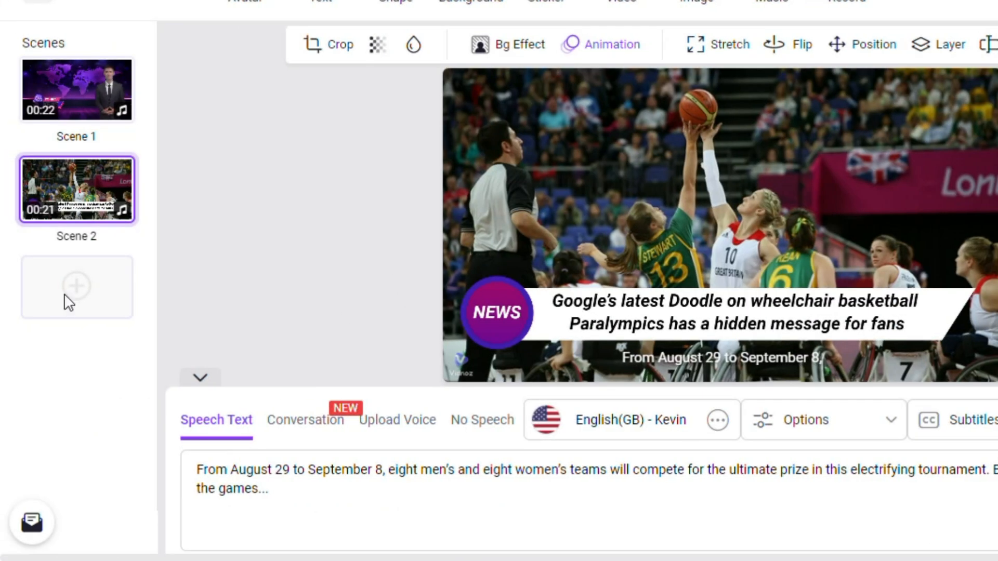
# - Add a blank third scene and search the stock templates for "news" to replace it
pyautogui.click(68, 303)
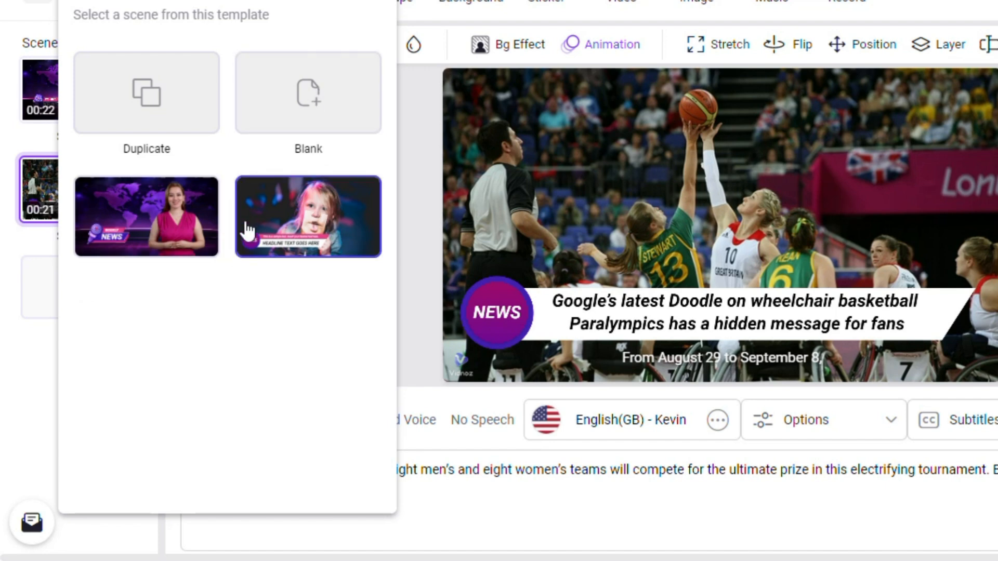
pyautogui.click(295, 123)
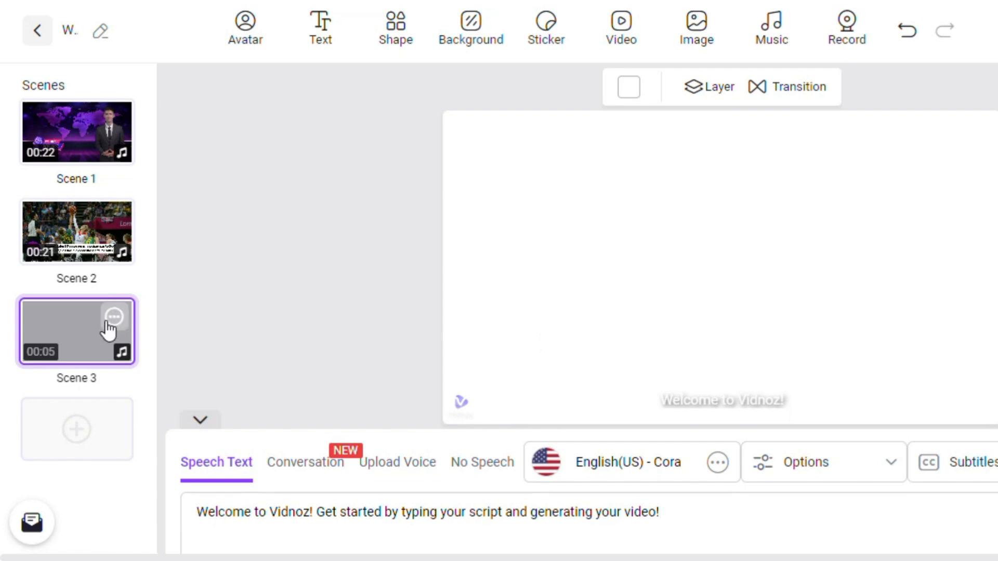
pyautogui.click(109, 327)
pyautogui.click(160, 401)
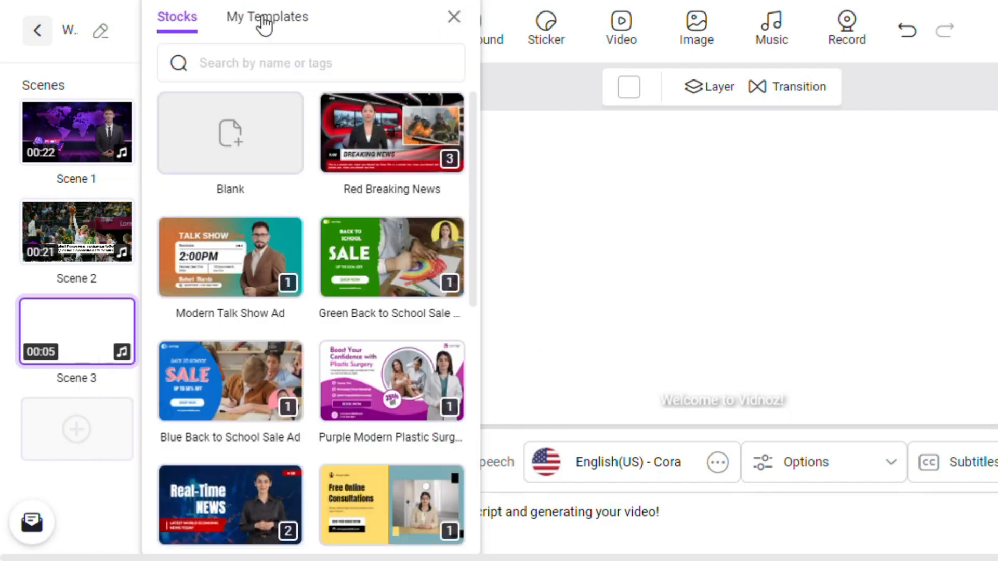
pyautogui.click(281, 59)
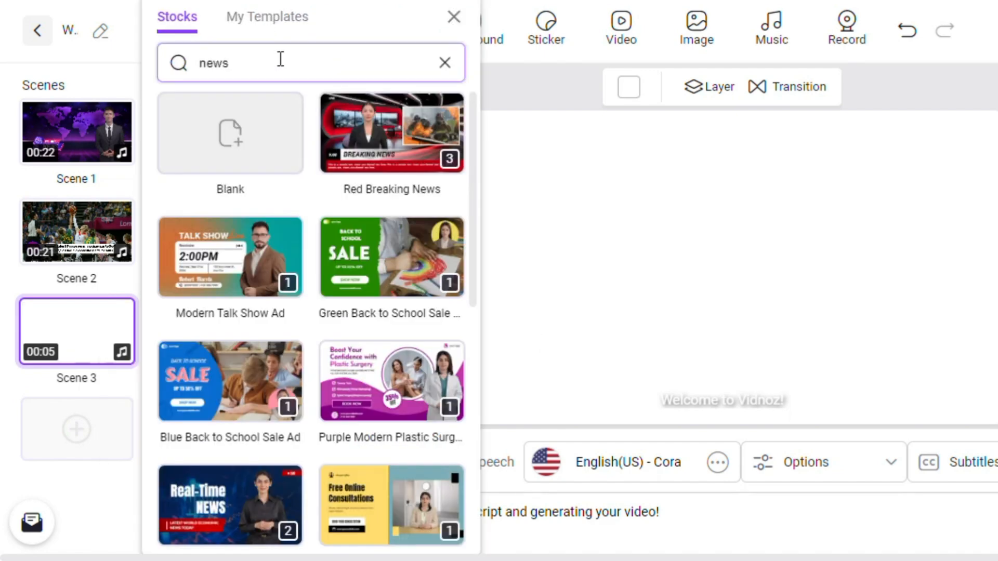
pyautogui.write('news')
pyautogui.press('Return')
# - Open the generated Weekly News video and play it
pyautogui.click(341, 397)
pyautogui.click(383, 245)
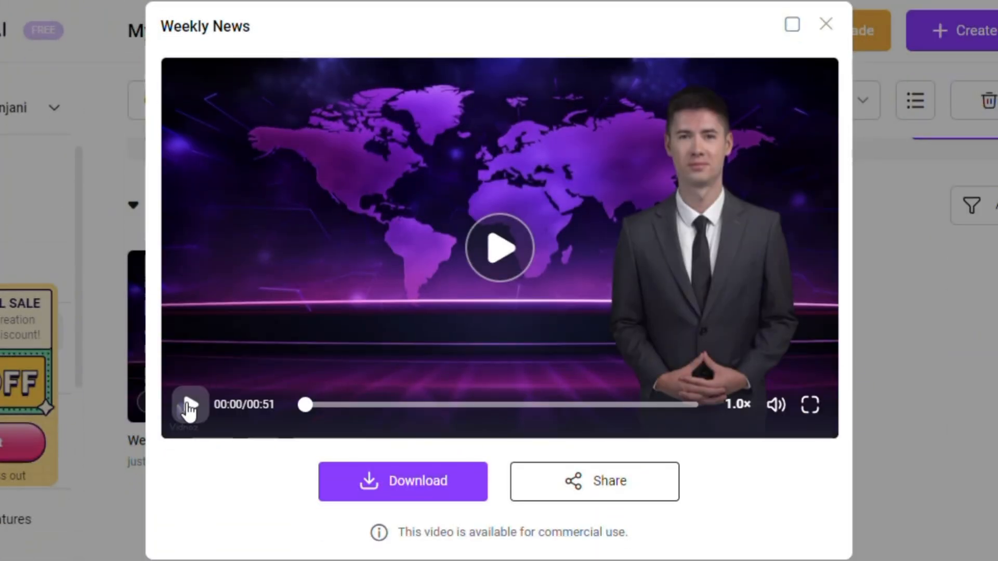
pyautogui.click(189, 405)
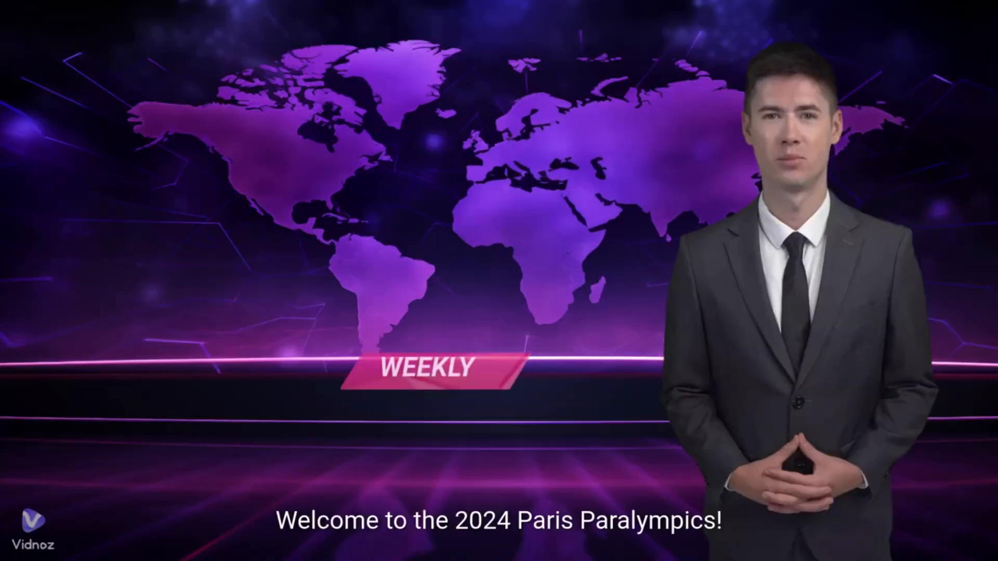